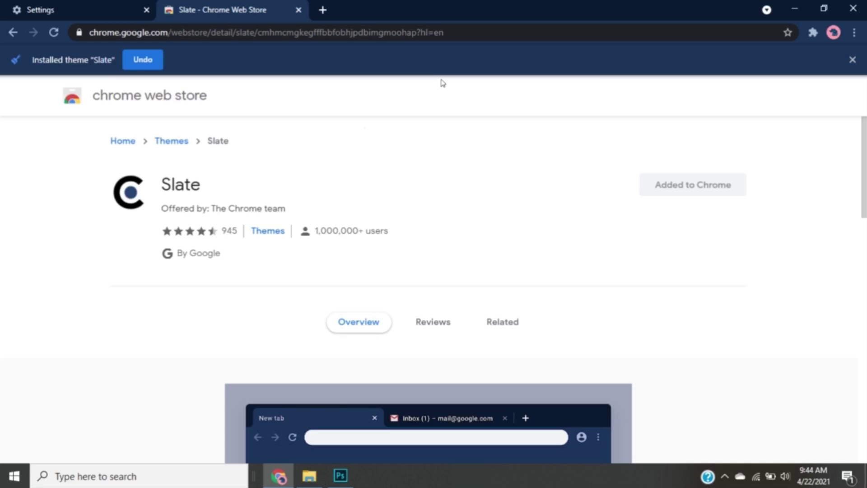
# Undo the Slate theme installation and go back to the Themes category page
pyautogui.click(149, 58)
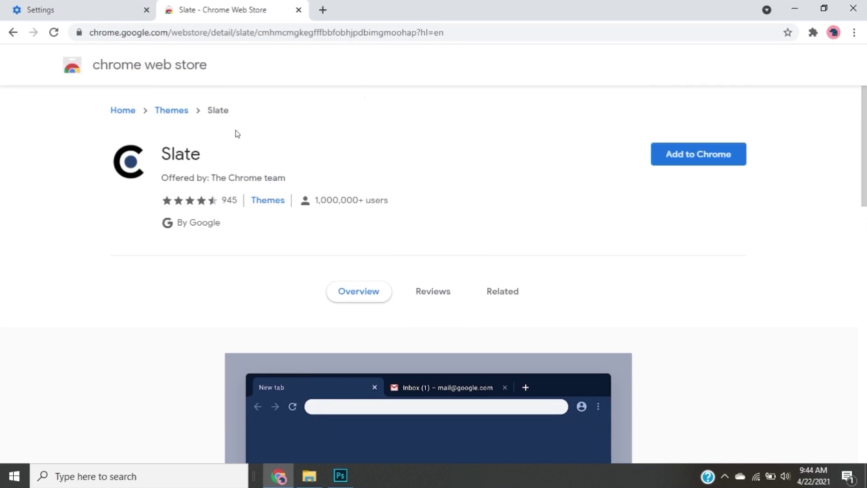
pyautogui.click(171, 111)
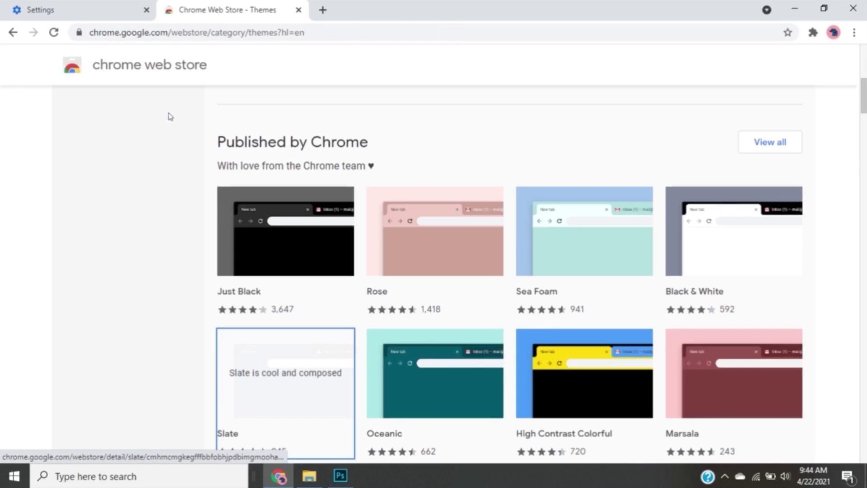
# Search the store for 'momentum' and open the Momentum extension's page
pyautogui.click(154, 111)
pyautogui.write('momentum')
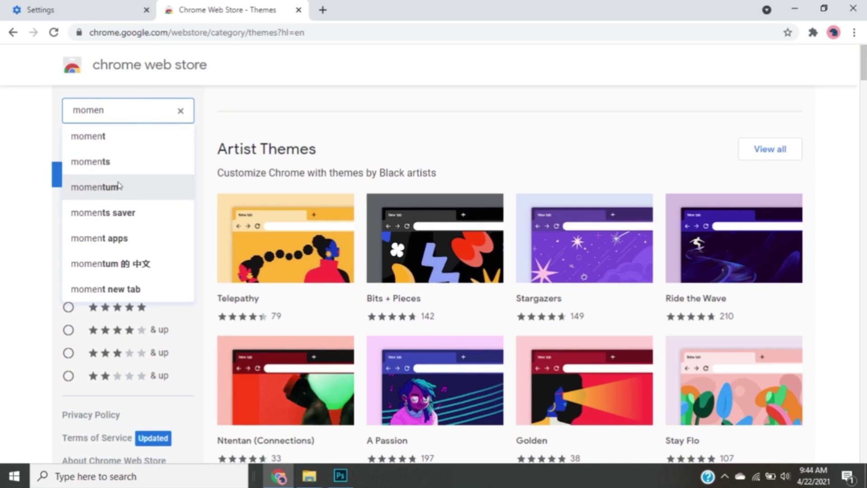
pyautogui.click(118, 186)
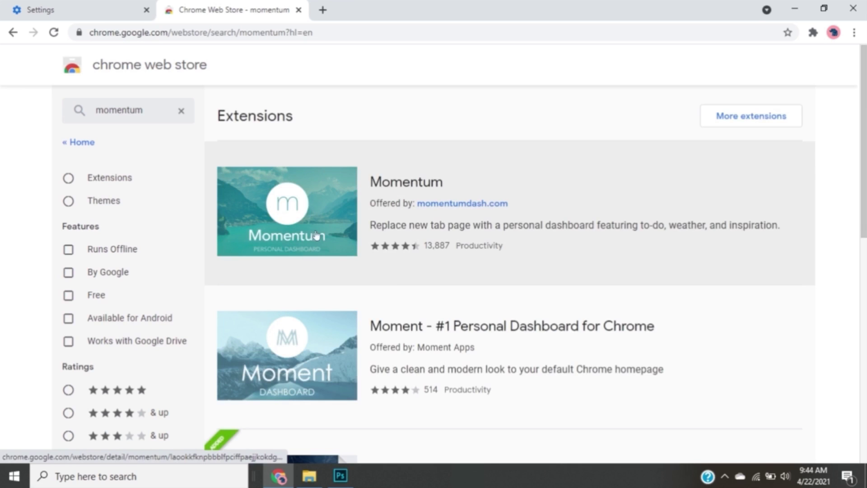
pyautogui.click(316, 235)
# Browse the Momentum screenshots, including Todo and weather, then add the extension to Chrome
pyautogui.scroll(-5, 504, 325)
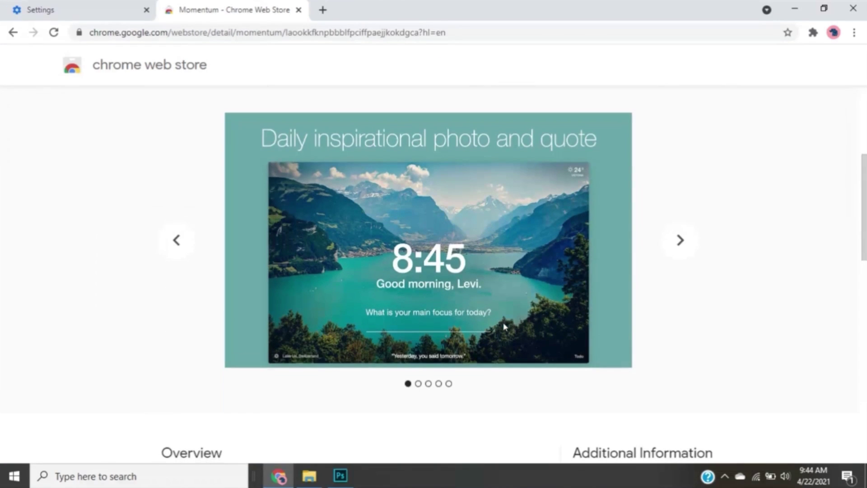
pyautogui.click(679, 242)
pyautogui.click(679, 242)
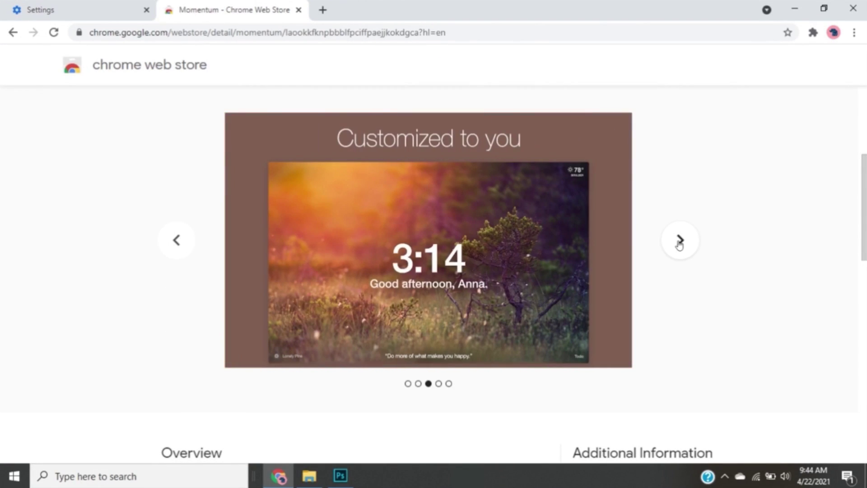
pyautogui.scroll(-1, 677, 244)
pyautogui.scroll(1, 678, 237)
pyautogui.click(678, 231)
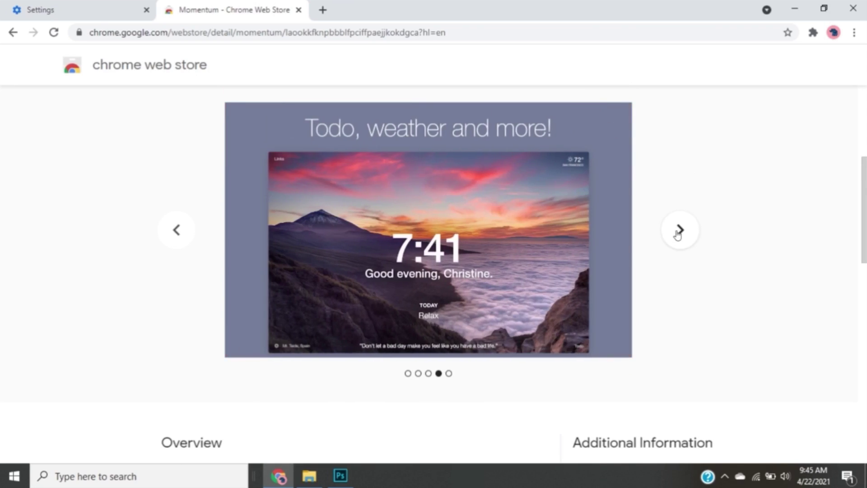
pyautogui.click(678, 233)
pyautogui.scroll(5, 578, 187)
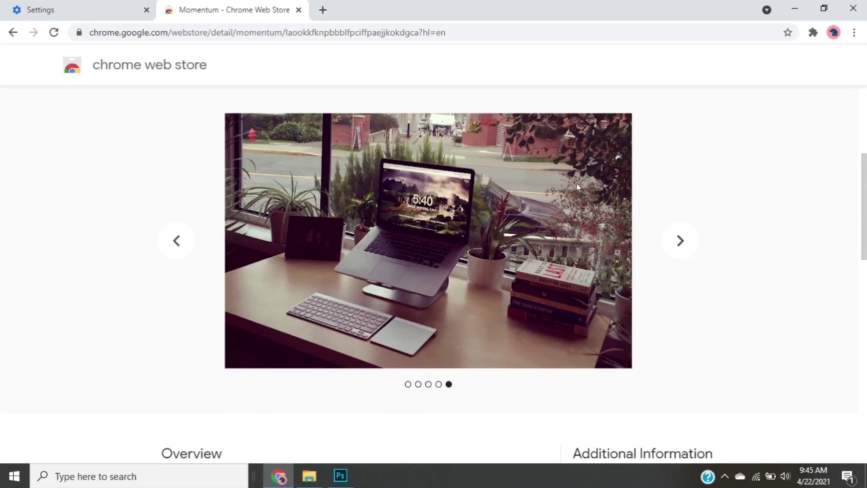
pyautogui.click(679, 155)
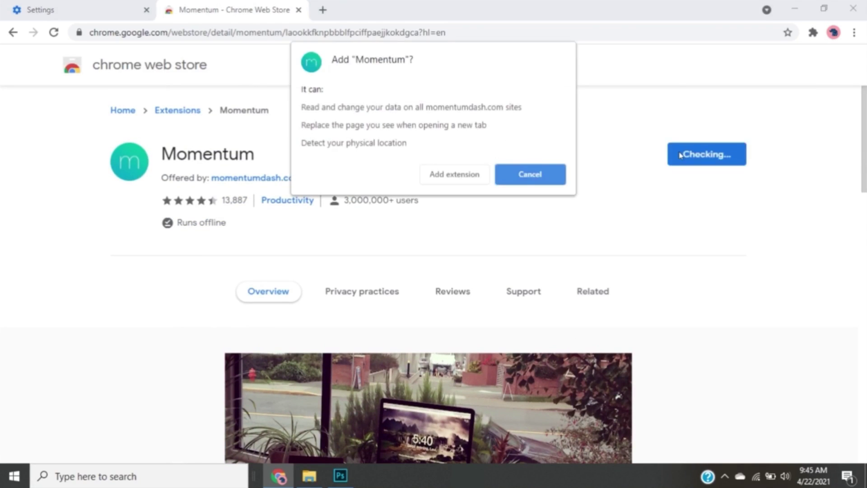
pyautogui.click(470, 181)
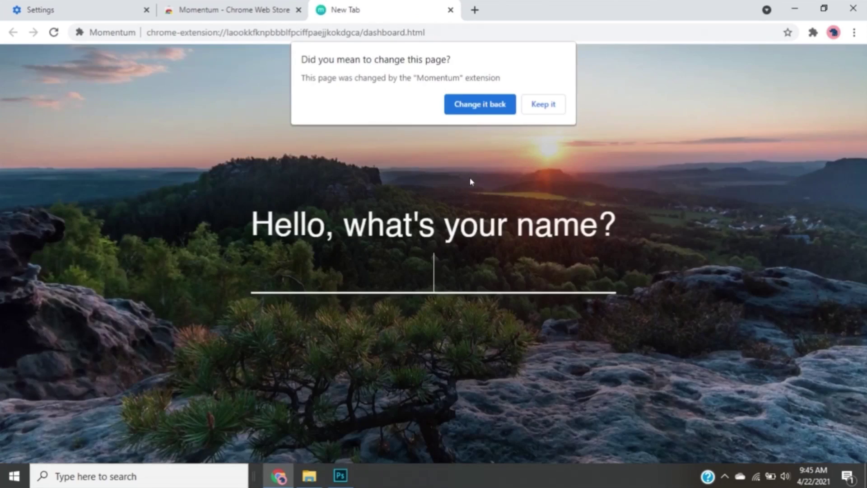
# Keep Momentum as the new tab and enter your name, e-mail address and password
pyautogui.click(553, 107)
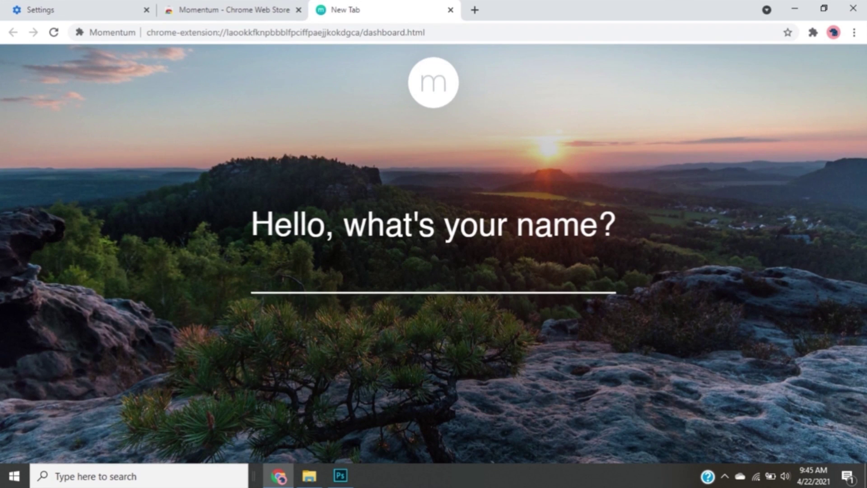
pyautogui.write('TriviaVid.')
pyautogui.press('Return')
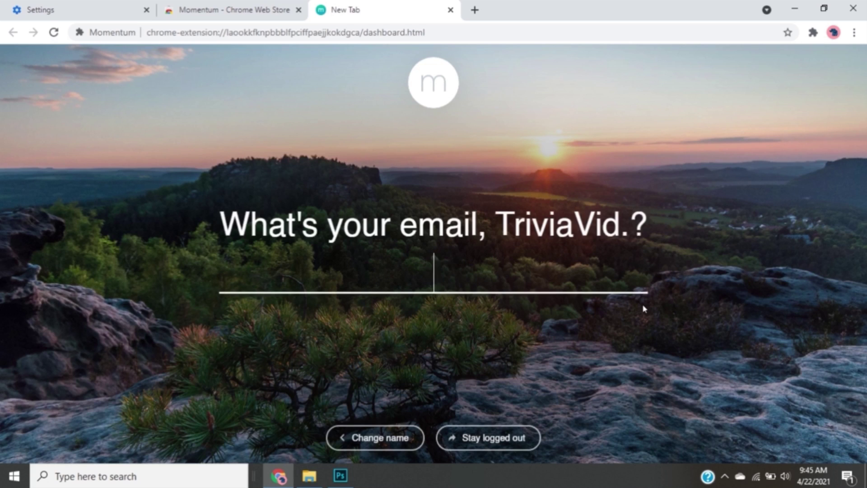
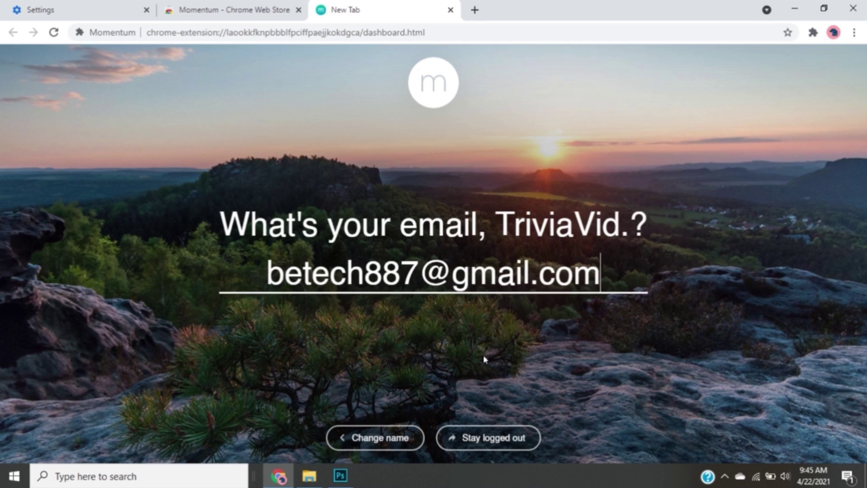
pyautogui.press('Return')
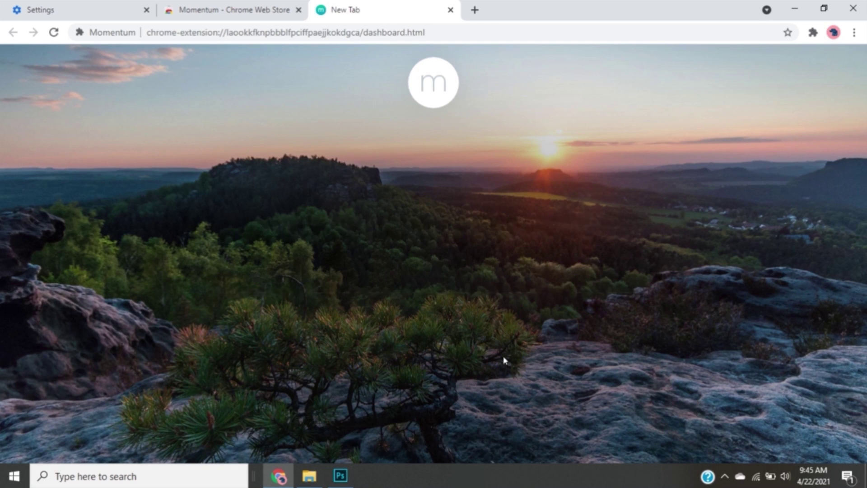
pyautogui.write('••••••')
pyautogui.press('Return')
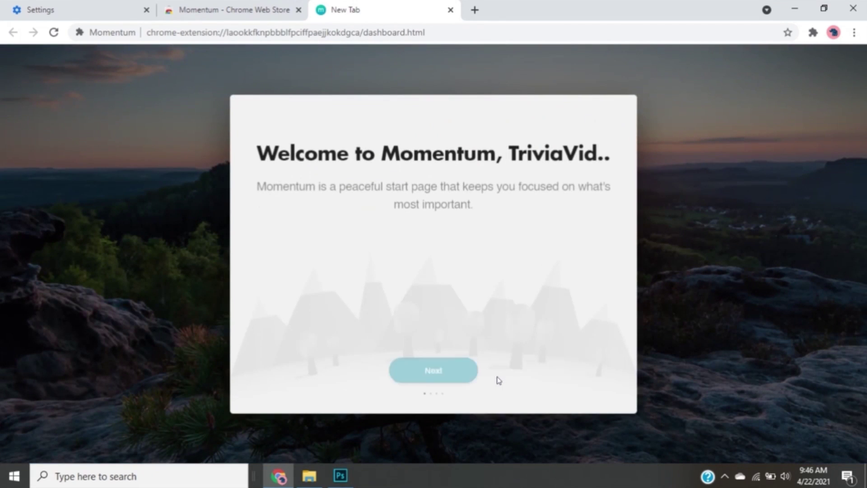
# Go through the welcome tour, including the Focus step, to reach the dashboard
pyautogui.click(432, 369)
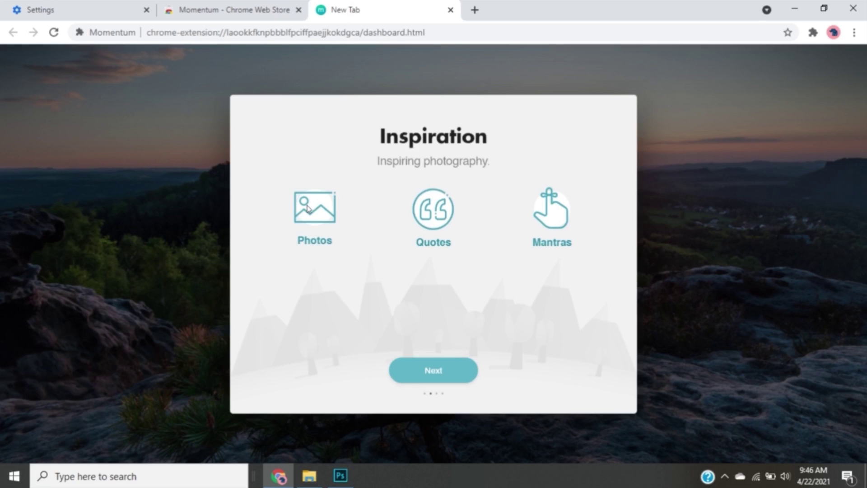
pyautogui.click(448, 377)
pyautogui.click(464, 369)
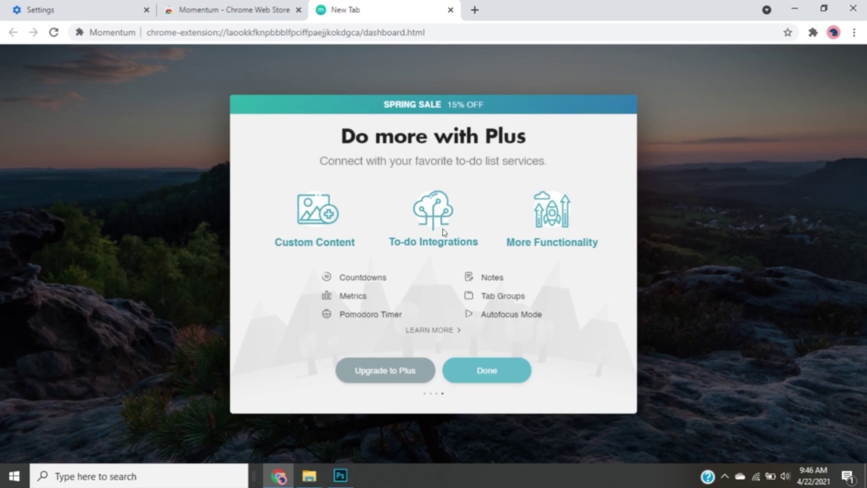
pyautogui.click(493, 382)
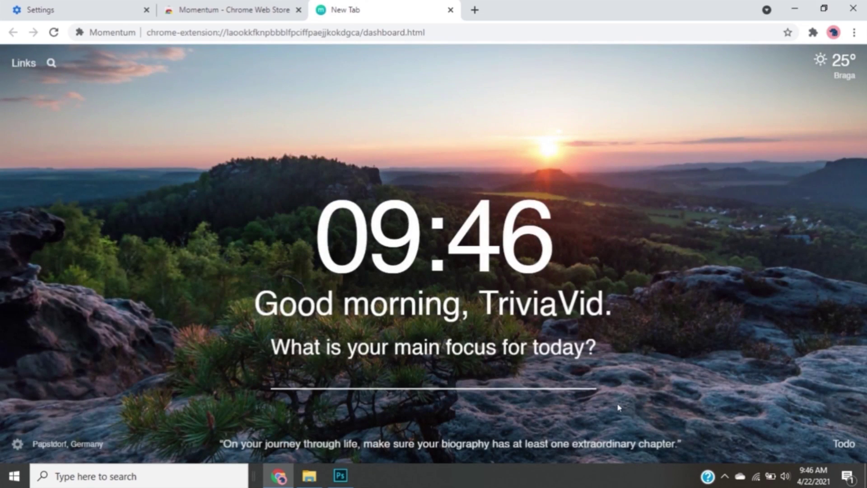
pyautogui.click(838, 65)
pyautogui.click(792, 63)
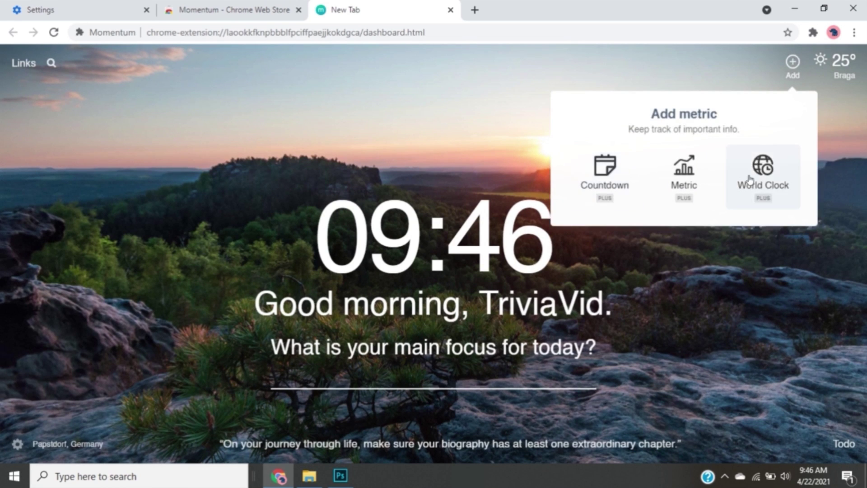
pyautogui.click(762, 169)
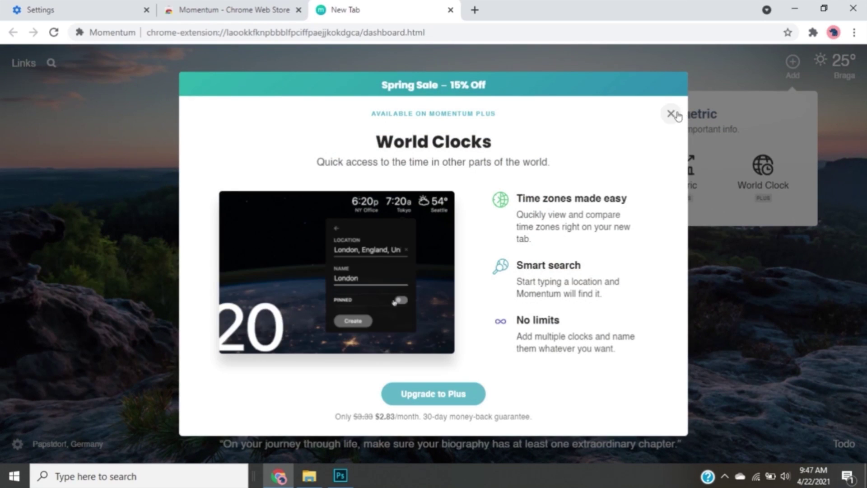
pyautogui.click(671, 113)
pyautogui.moveTo(503, 213)
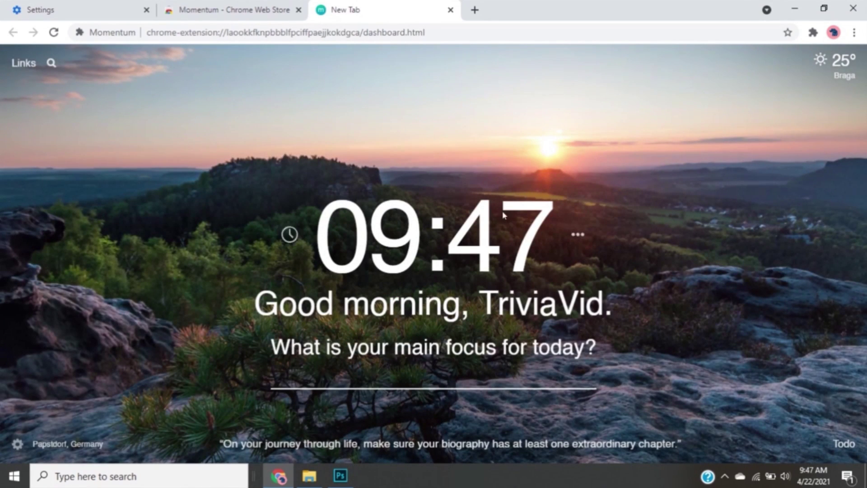
pyautogui.click(22, 65)
pyautogui.click(61, 131)
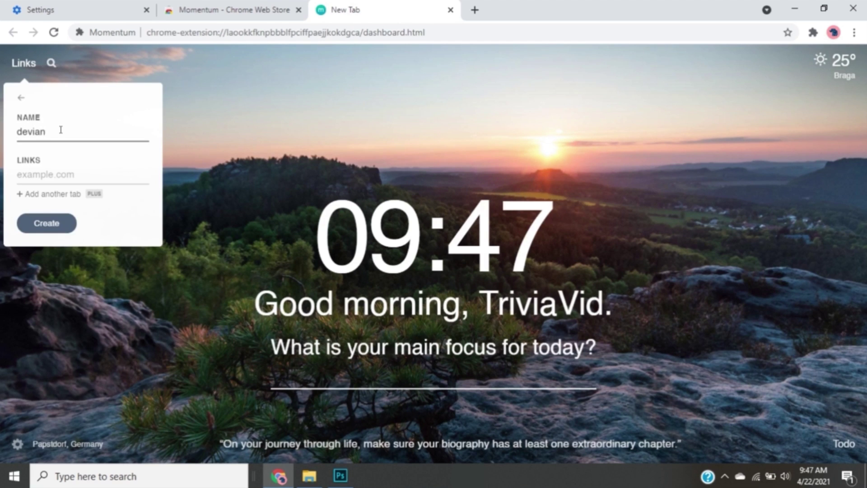
# Load deviantart.com in a new tab and copy its page address
pyautogui.click(64, 175)
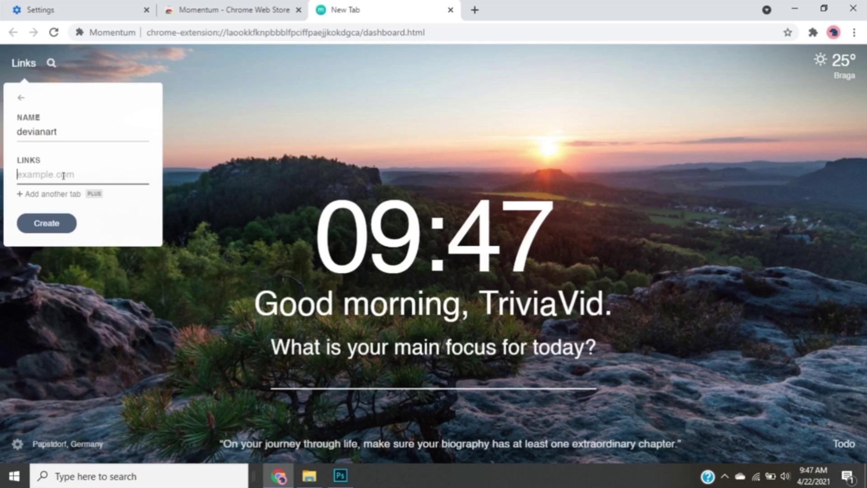
pyautogui.click(474, 10)
pyautogui.press('Down')
pyautogui.write('de')
pyautogui.press('Return')
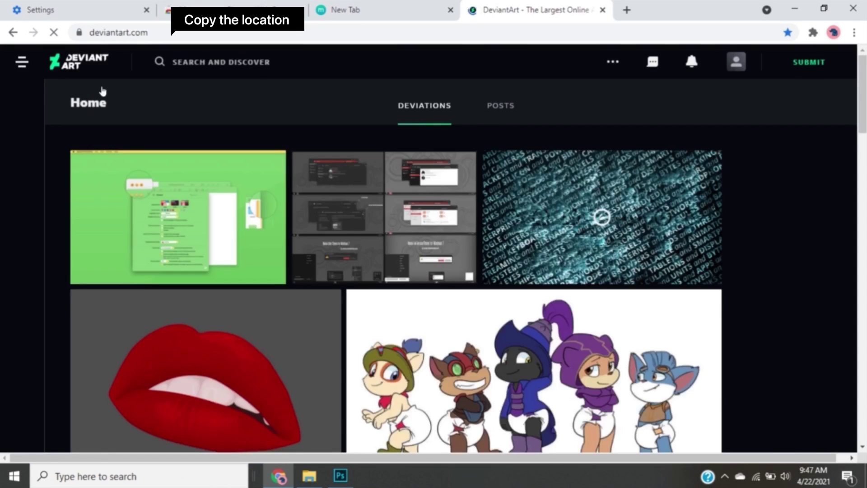
pyautogui.click(91, 33)
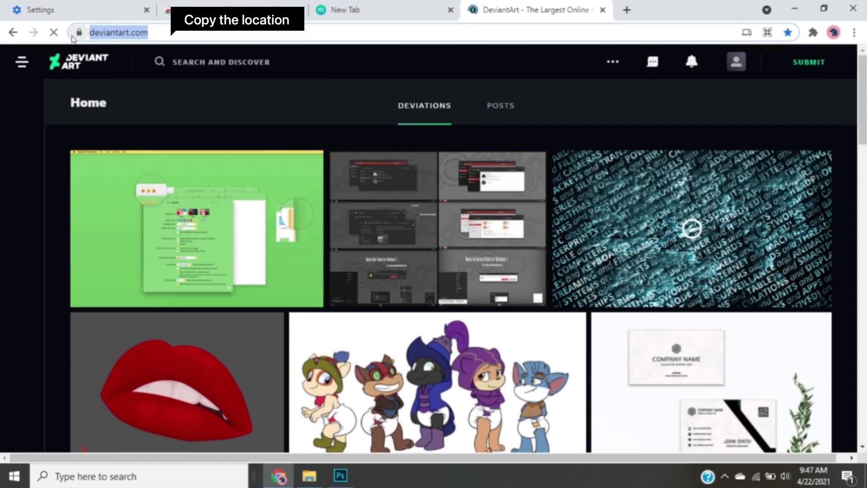
pyautogui.hotkey('ctrl', 'c')
# Add a new Momentum link named devianart with the copied deviantart.com address
pyautogui.click(346, 10)
pyautogui.click(37, 175)
pyautogui.hotkey('ctrl', 'v')
pyautogui.click(60, 224)
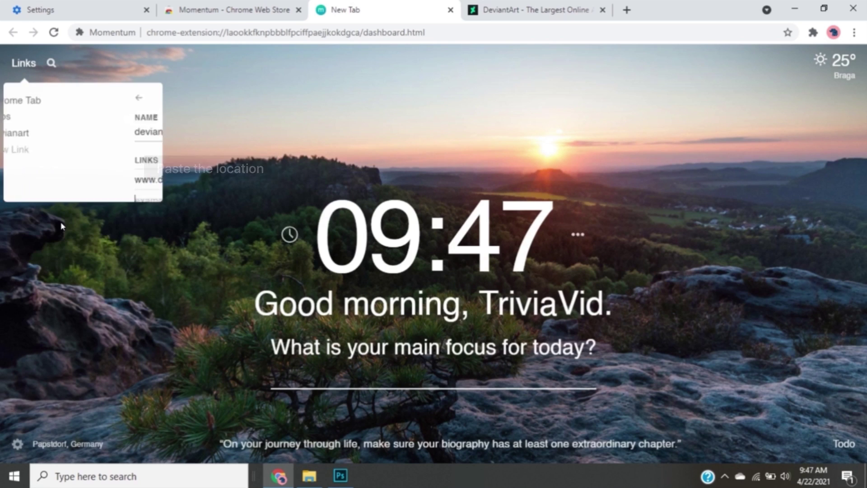
# Test the devianart link, return to the dashboard, and close the extra DeviantArt tab
pyautogui.click(83, 131)
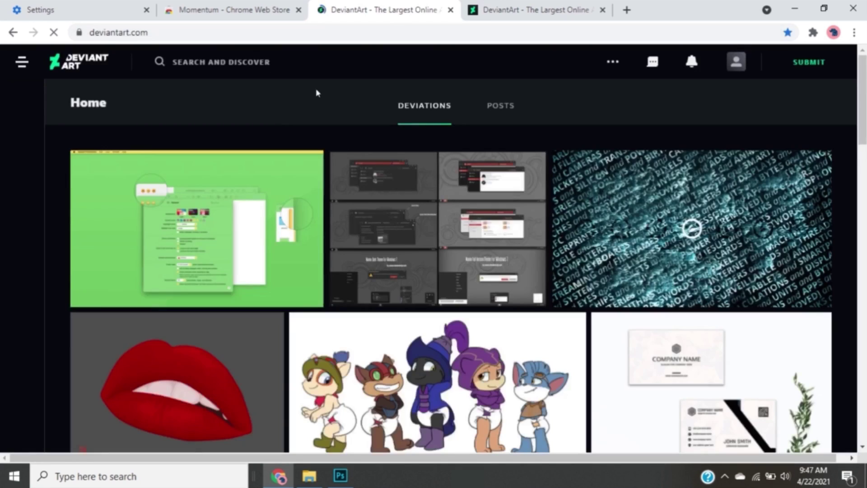
pyautogui.hotkey('alt', 'Left')
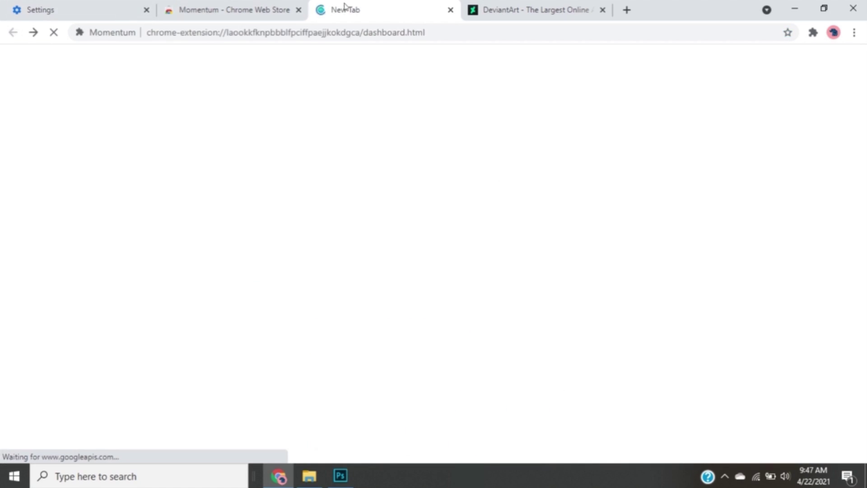
pyautogui.click(540, 10)
pyautogui.click(602, 10)
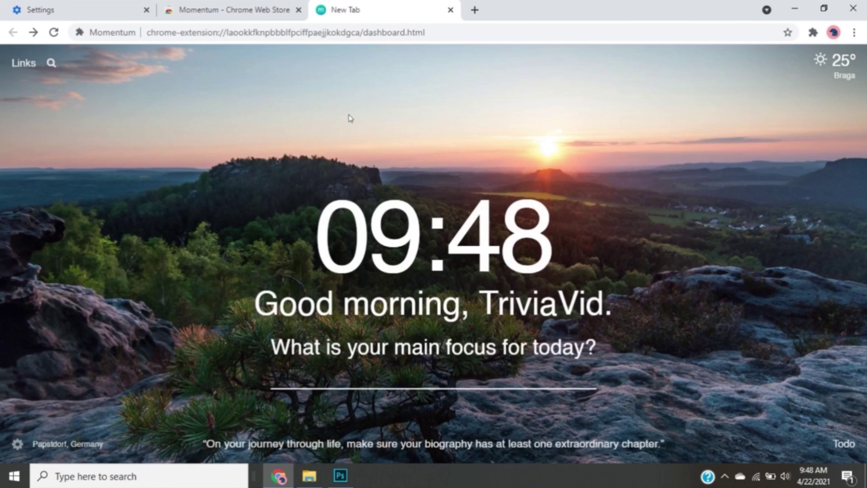
# Turn the 24-hour clock off and then back on
pyautogui.click(577, 233)
pyautogui.click(644, 260)
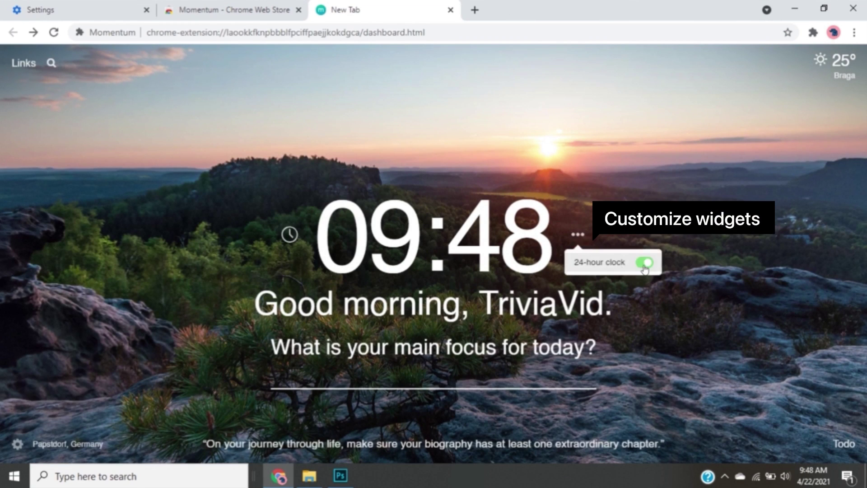
pyautogui.click(618, 262)
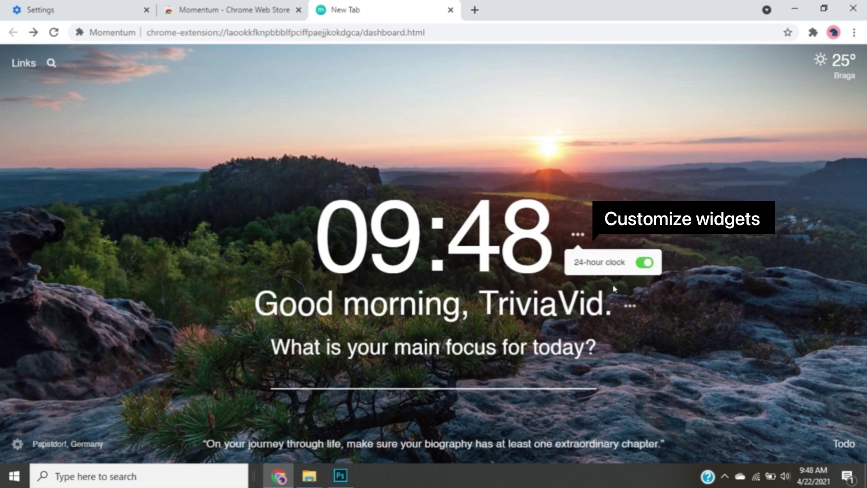
# Replace the greeting with today's mantra instead of the displayed name
pyautogui.click(630, 308)
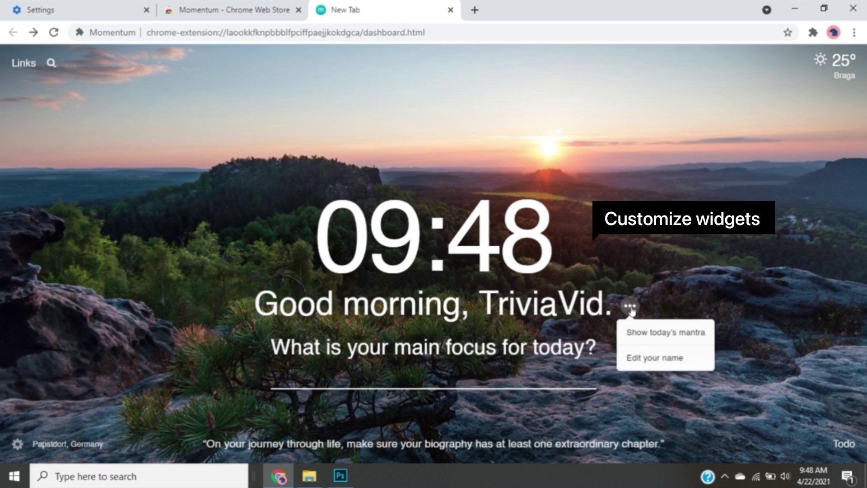
pyautogui.click(655, 357)
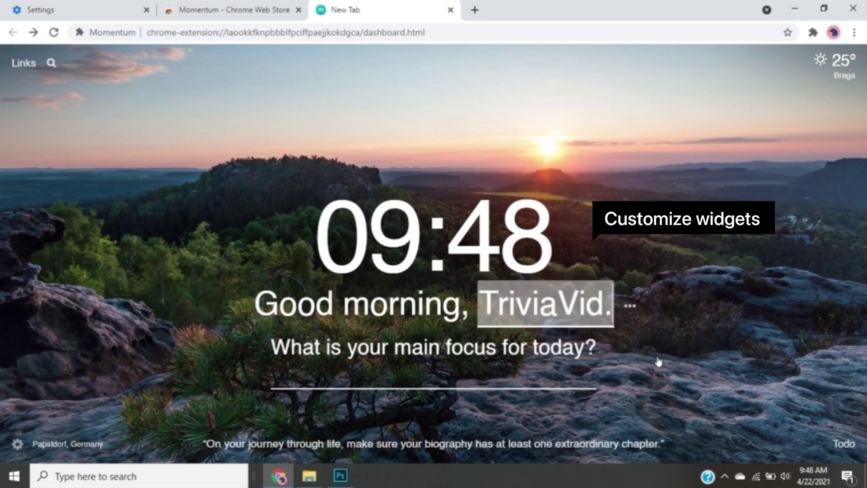
pyautogui.hotkey('ctrl', 'a')
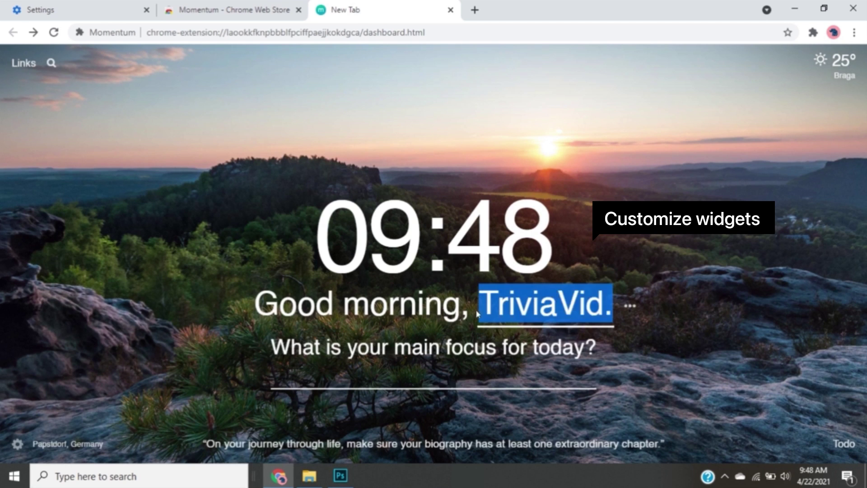
pyautogui.click(630, 305)
pyautogui.click(653, 332)
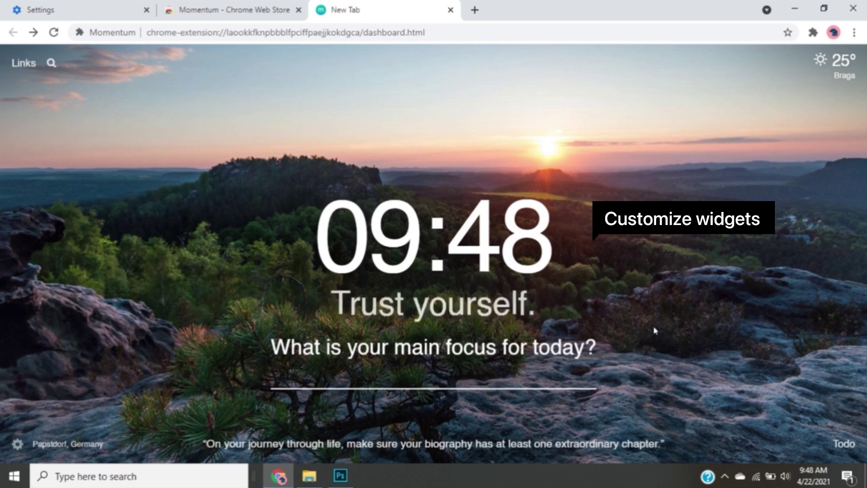
# Look through the Mantras and Quotes settings, then close the settings panel
pyautogui.click(554, 306)
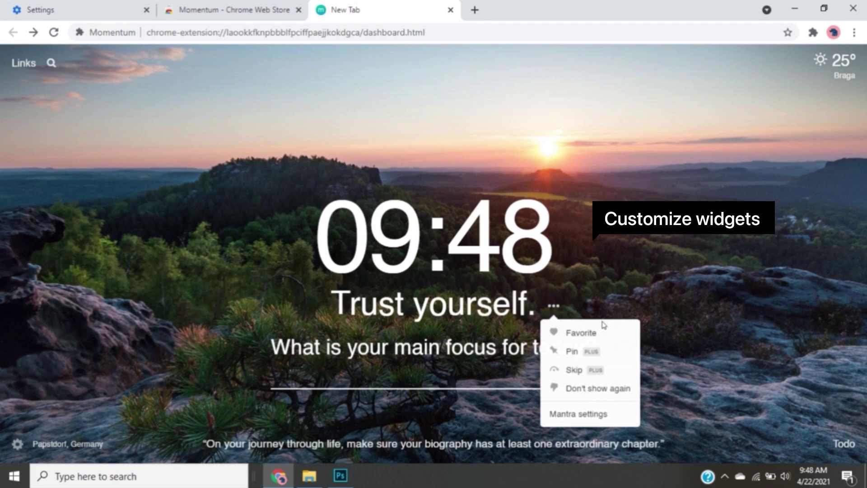
pyautogui.click(584, 416)
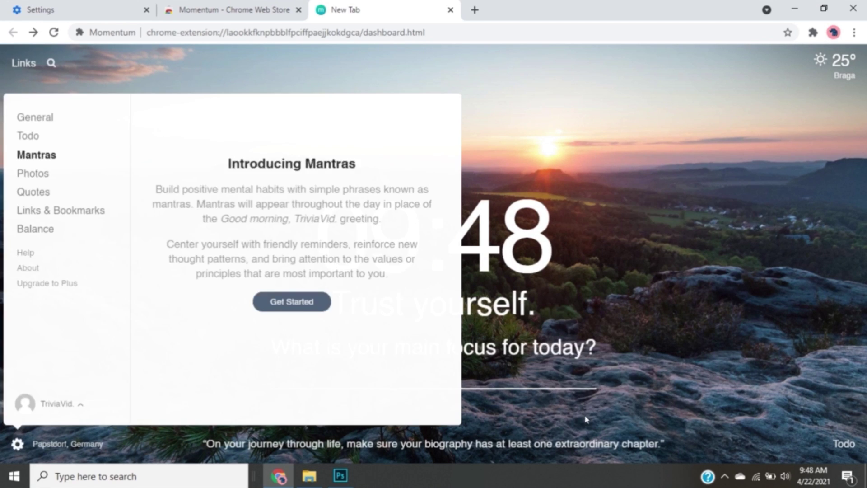
pyautogui.click(37, 192)
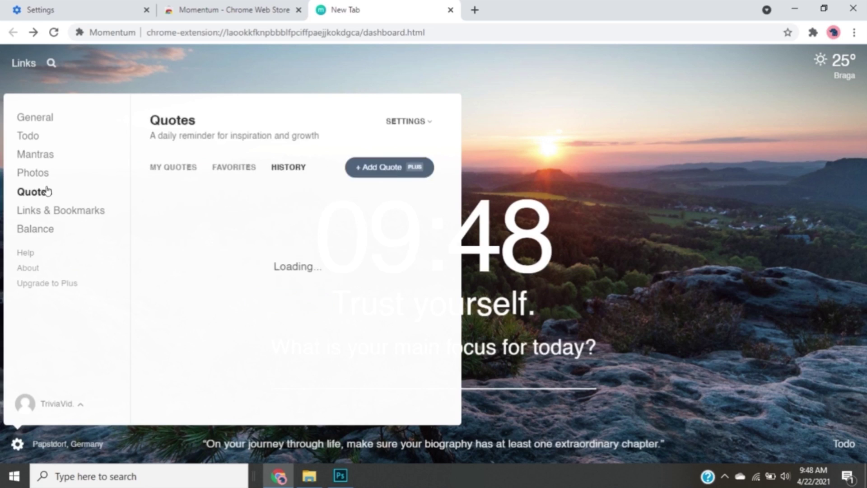
pyautogui.click(500, 131)
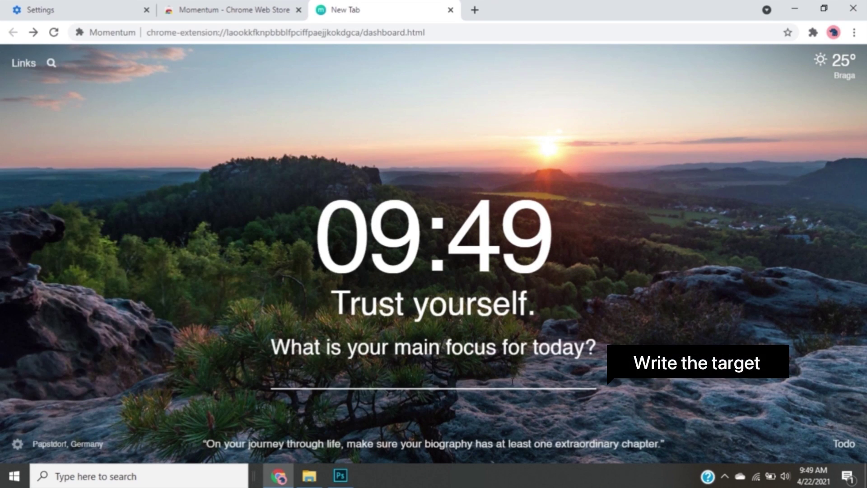
# Set today's focus to 'Update my chrome', mark it done, and start a new to-do
pyautogui.write('Update n')
pyautogui.press('BackSpace')
pyautogui.write('my')
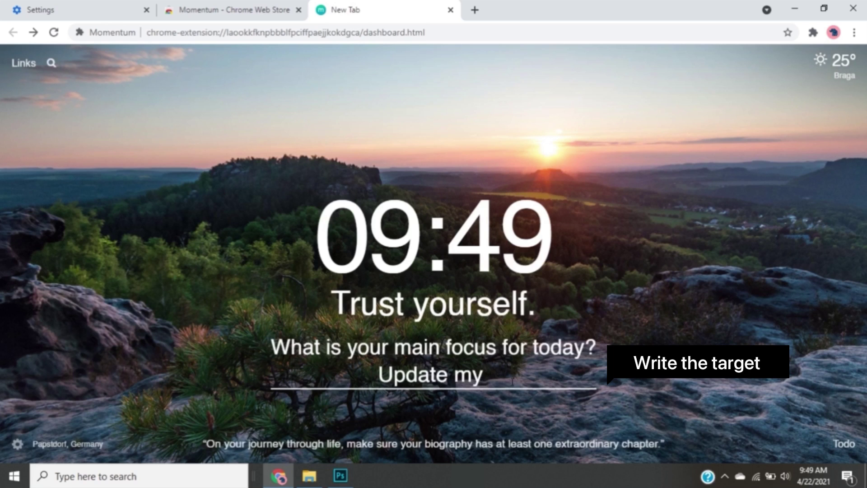
pyautogui.write(' chrome')
pyautogui.press('Return')
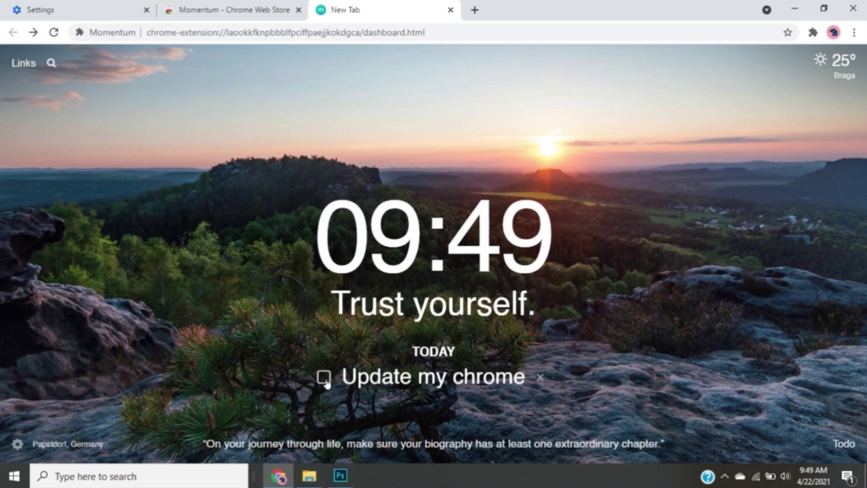
pyautogui.click(325, 379)
pyautogui.click(843, 443)
pyautogui.click(771, 370)
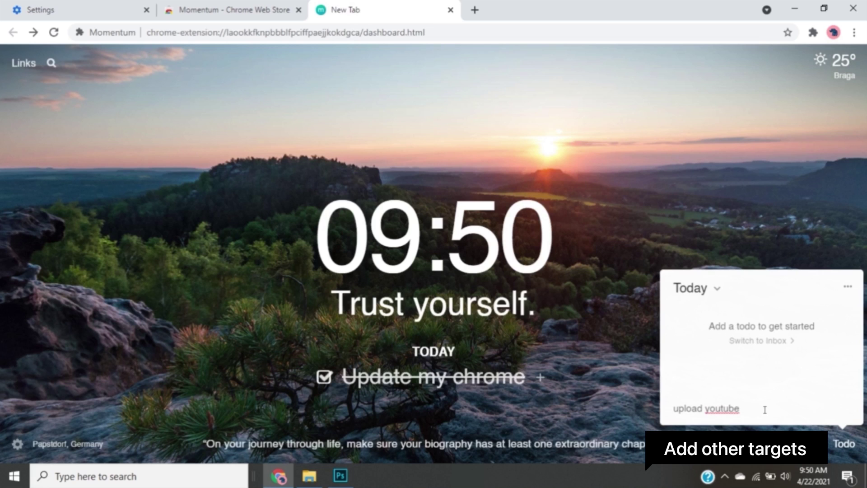
# Add the to-dos 'upload youtube video' and 'read the article', then close the list
pyautogui.press('Return')
pyautogui.write('read the article')
pyautogui.press('Return')
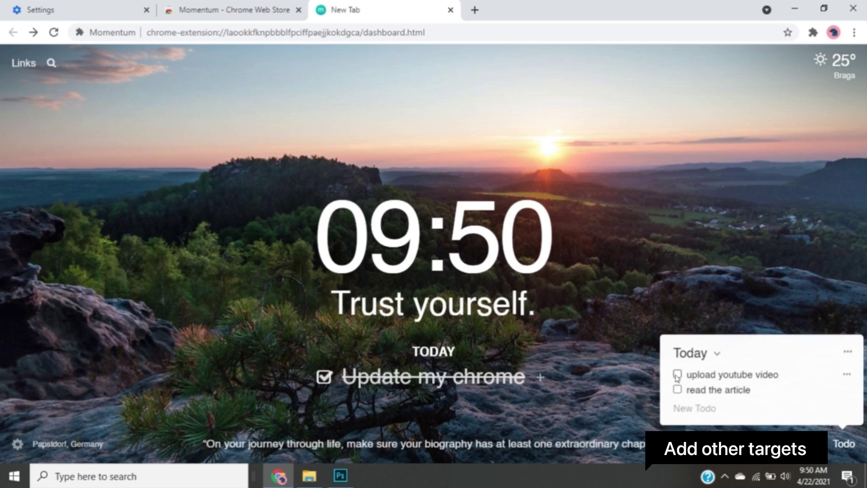
pyautogui.click(707, 384)
pyautogui.click(707, 383)
pyautogui.click(844, 453)
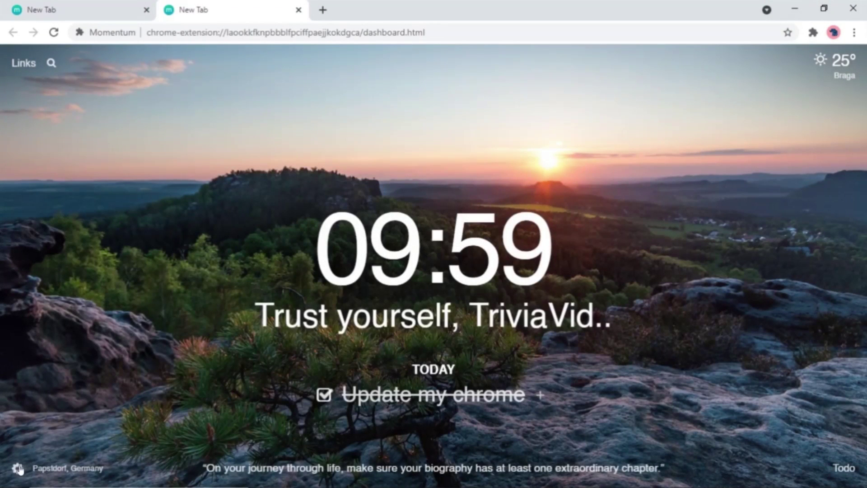
# Toggle Bookmarks Bar and Top Sites on then off, and choose the Dark theme
pyautogui.click(18, 468)
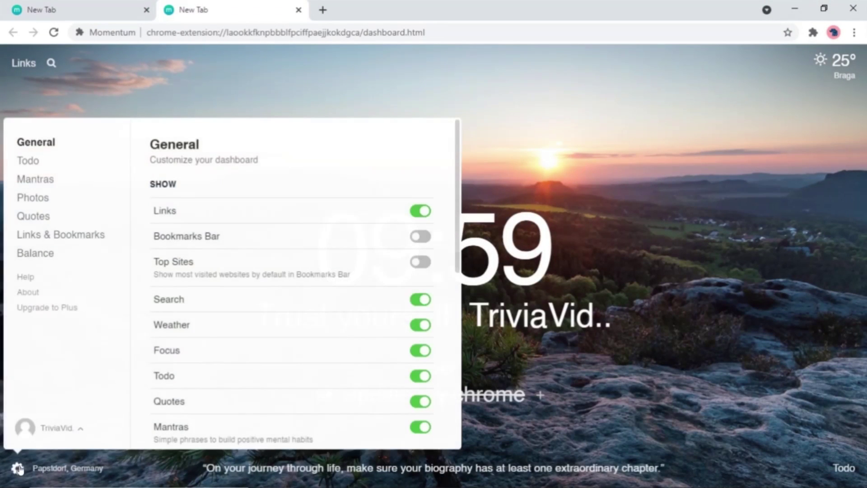
pyautogui.click(420, 236)
pyautogui.click(422, 243)
pyautogui.click(421, 262)
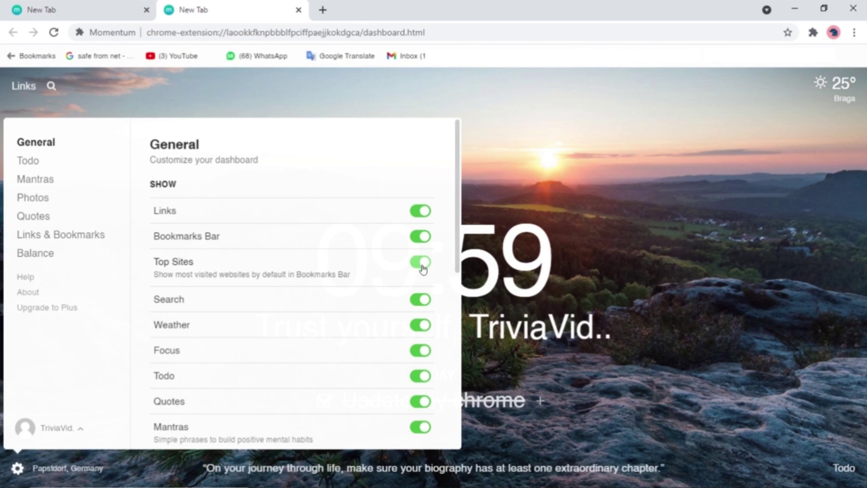
pyautogui.click(421, 263)
pyautogui.click(422, 234)
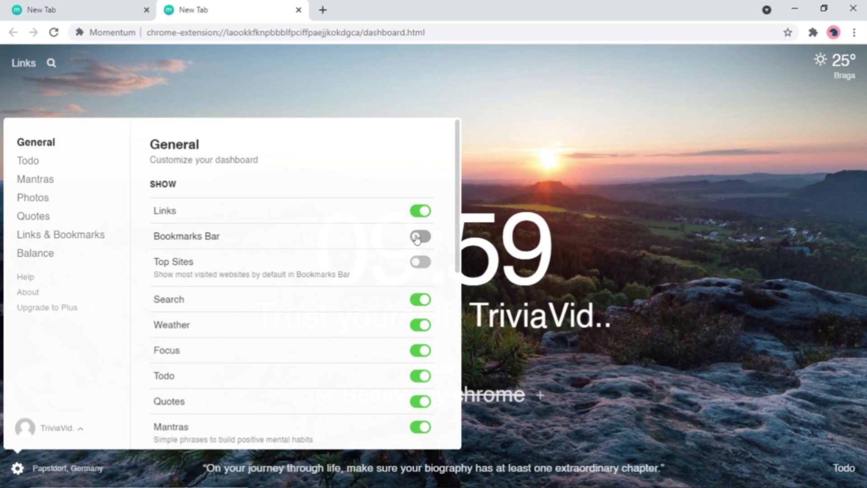
pyautogui.scroll(-4, 307, 255)
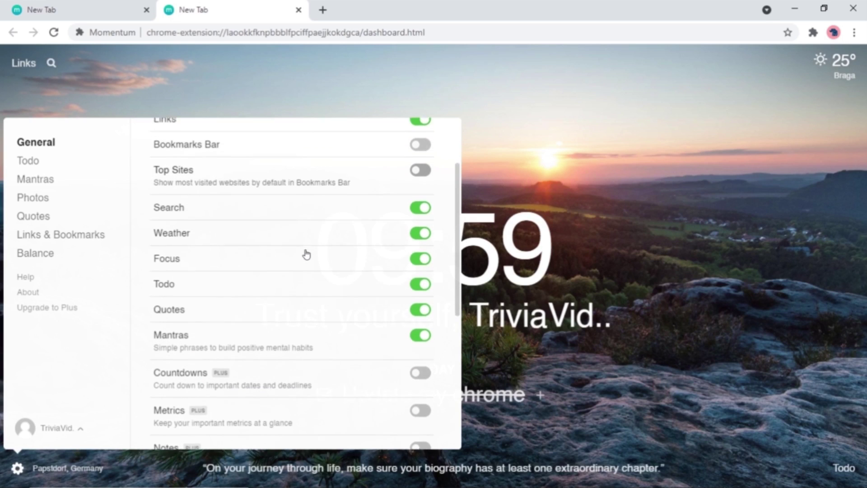
pyautogui.scroll(-5, 306, 254)
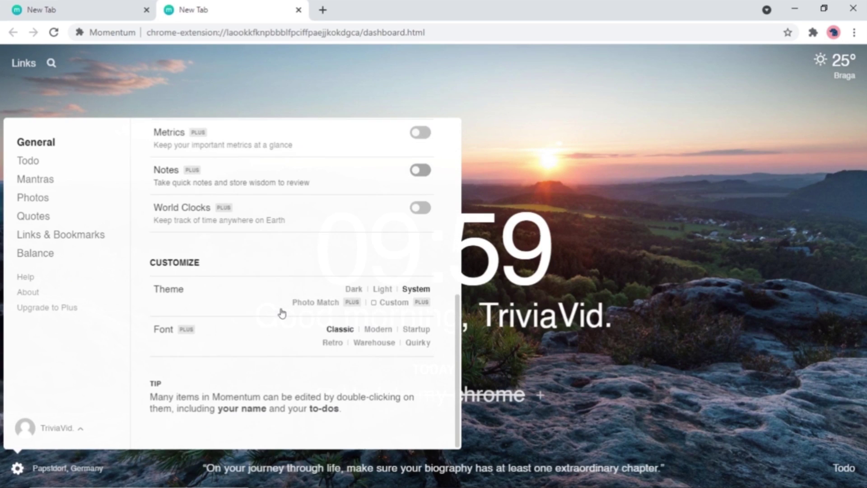
pyautogui.click(354, 289)
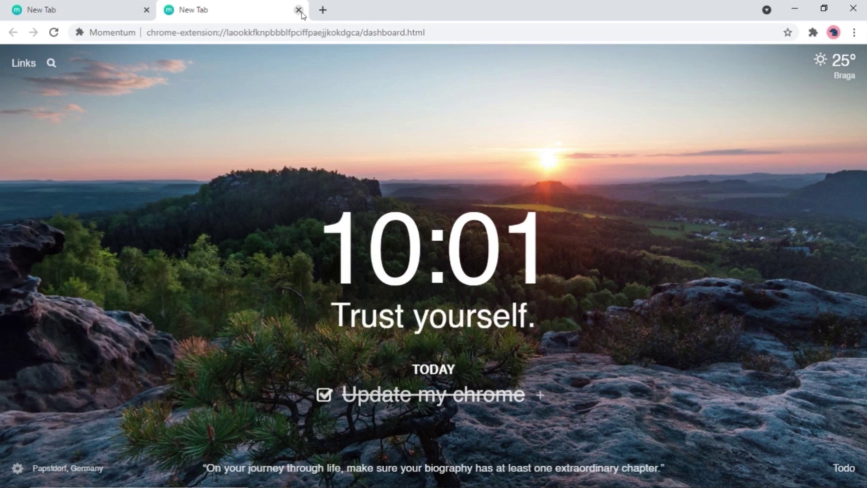
# Close the second new tab and follow Chrome's Appearance theme setting to the Web Store
pyautogui.click(298, 10)
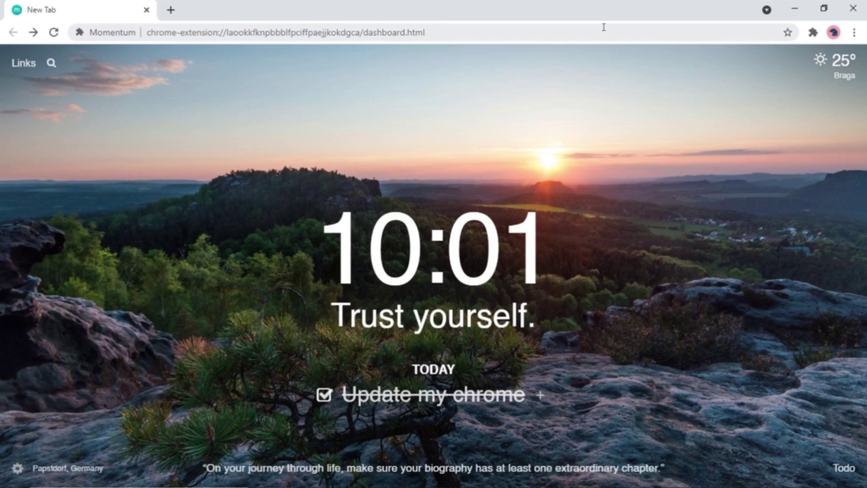
pyautogui.click(853, 33)
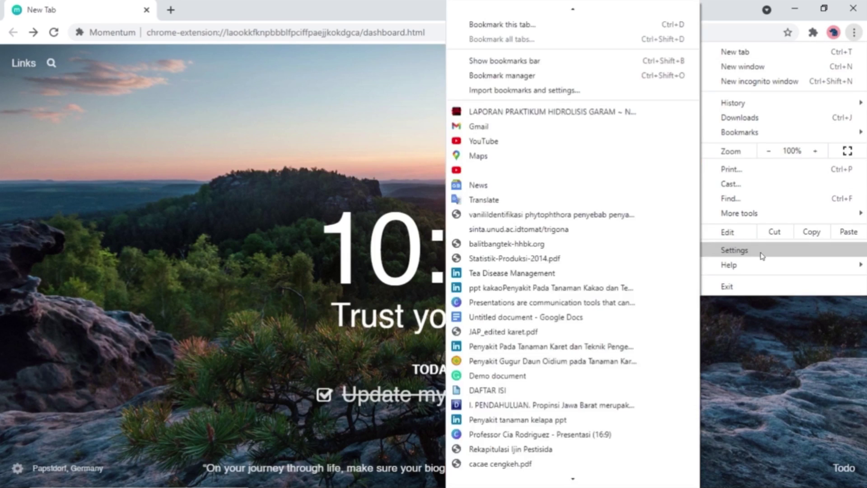
pyautogui.click(740, 249)
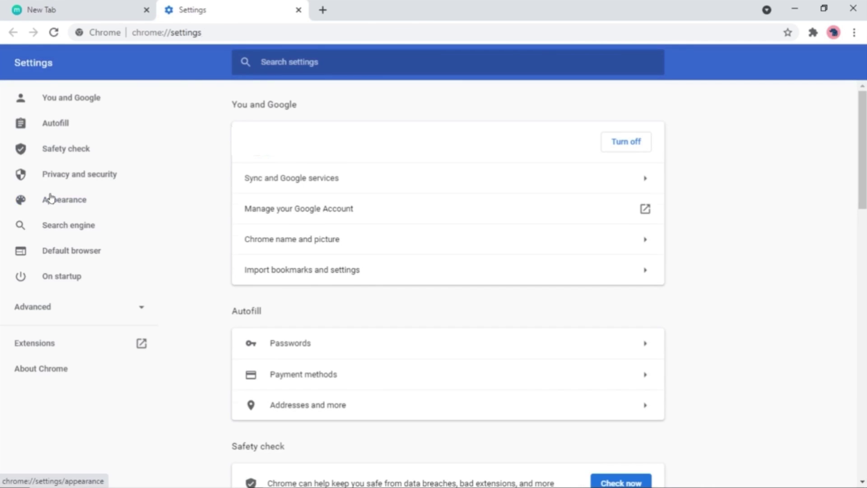
pyautogui.click(50, 195)
pyautogui.click(273, 156)
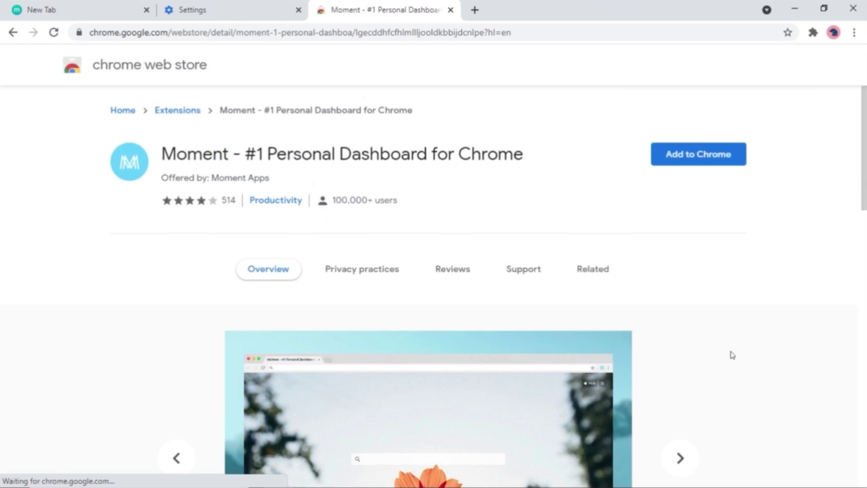
# Browse the Moment extension's screenshot carousel through to the last image
pyautogui.scroll(-5, 730, 353)
pyautogui.click(678, 228)
pyautogui.click(678, 228)
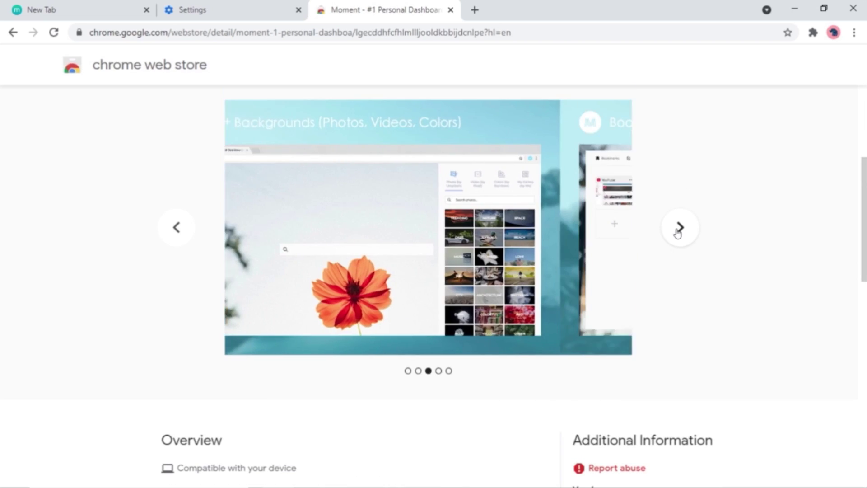
pyautogui.click(678, 228)
pyautogui.click(679, 228)
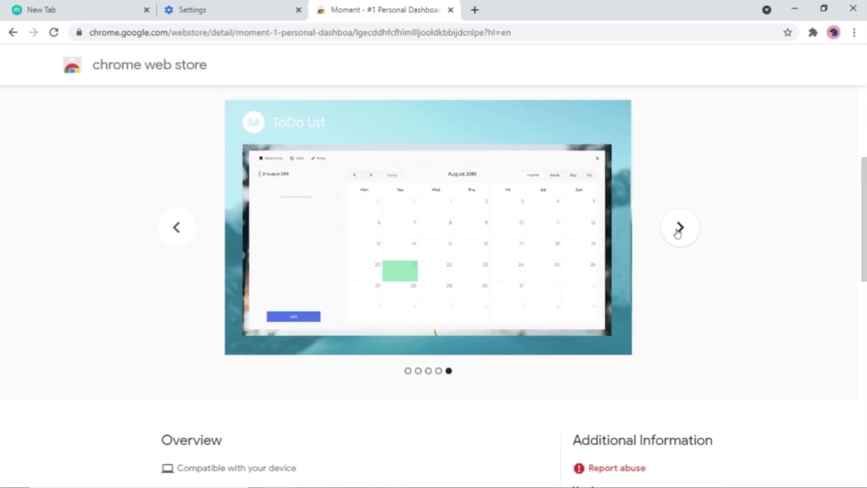
pyautogui.scroll(5, 678, 228)
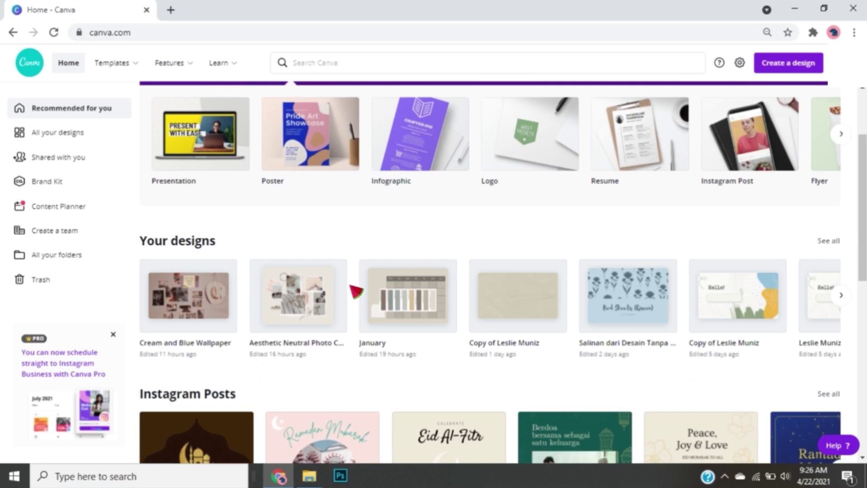
# Start a Presentation design with the wall-collage photo as background, and add the grey camera photo
pyautogui.scroll(3, 355, 289)
pyautogui.click(802, 67)
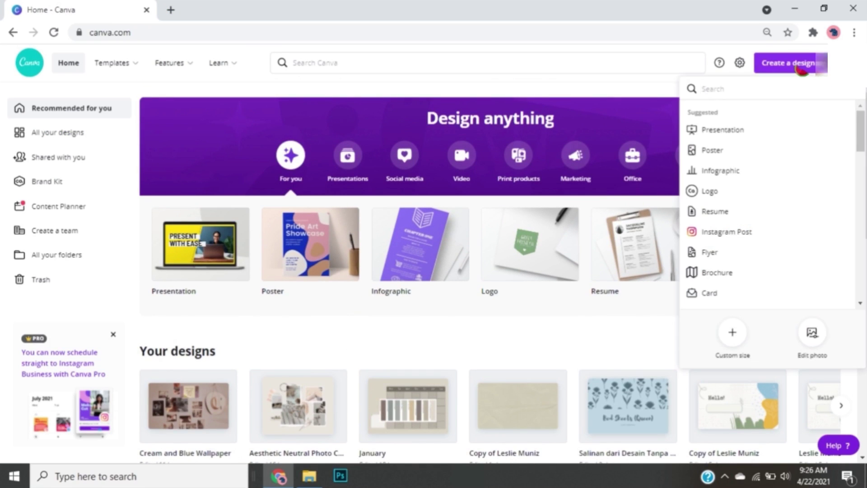
pyautogui.click(752, 128)
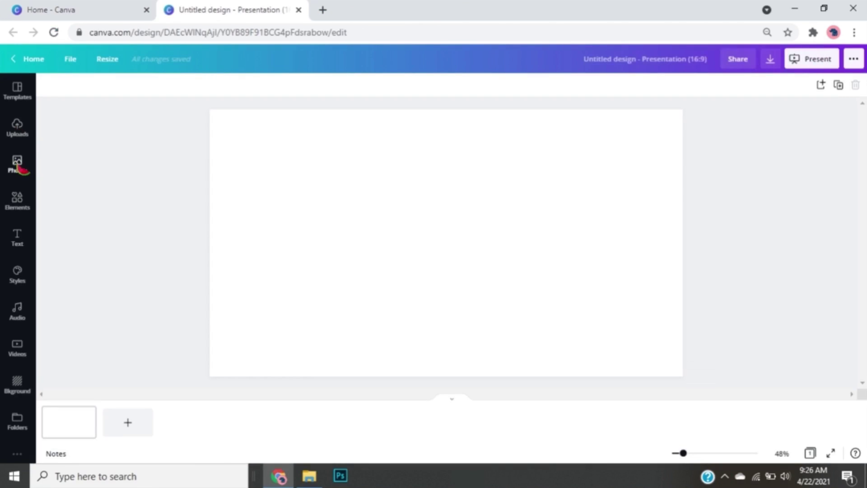
pyautogui.click(16, 164)
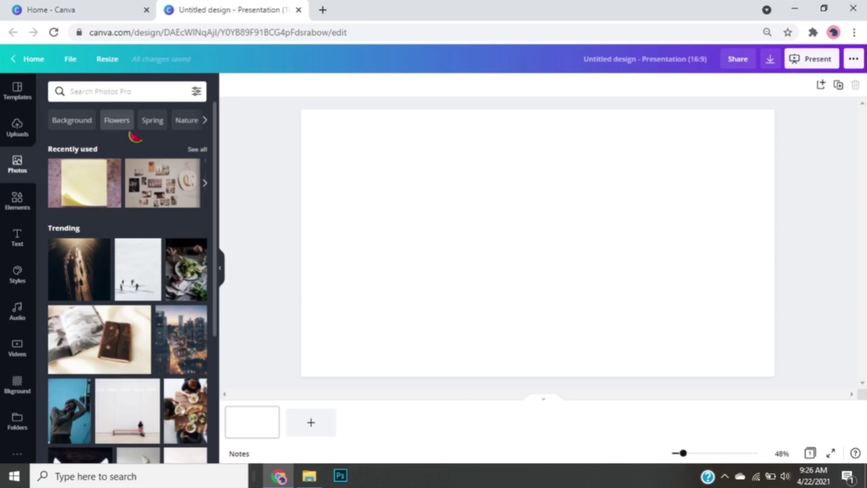
pyautogui.moveTo(150, 184); pyautogui.dragTo(325, 143)
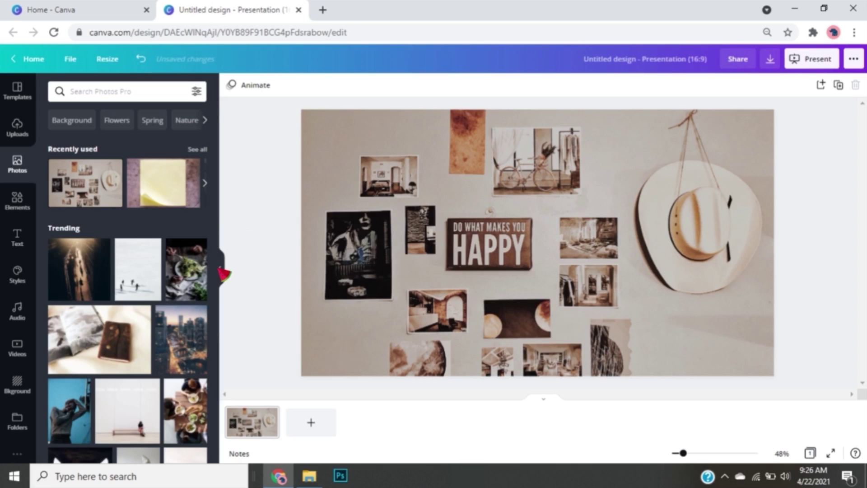
pyautogui.click(28, 207)
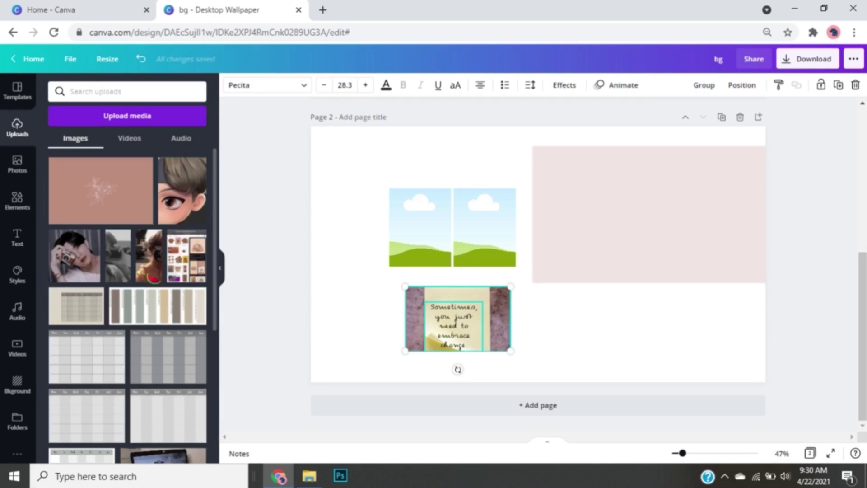
pyautogui.moveTo(118, 255); pyautogui.dragTo(484, 227)
# Place a second photo in the left frame and add the cartoon face upload to page 2
pyautogui.moveTo(149, 255); pyautogui.dragTo(402, 248)
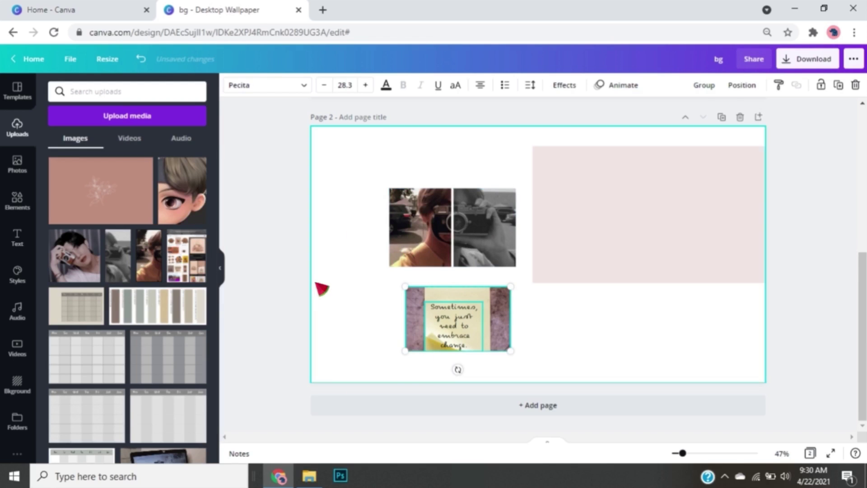
pyautogui.click(650, 212)
pyautogui.click(182, 189)
# Add the camera-portrait upload and shrink both images side by side on the pink block
pyautogui.moveTo(75, 255); pyautogui.dragTo(672, 261)
pyautogui.moveTo(584, 190); pyautogui.dragTo(562, 224)
pyautogui.moveTo(526, 271); pyautogui.dragTo(586, 206)
pyautogui.click(671, 262)
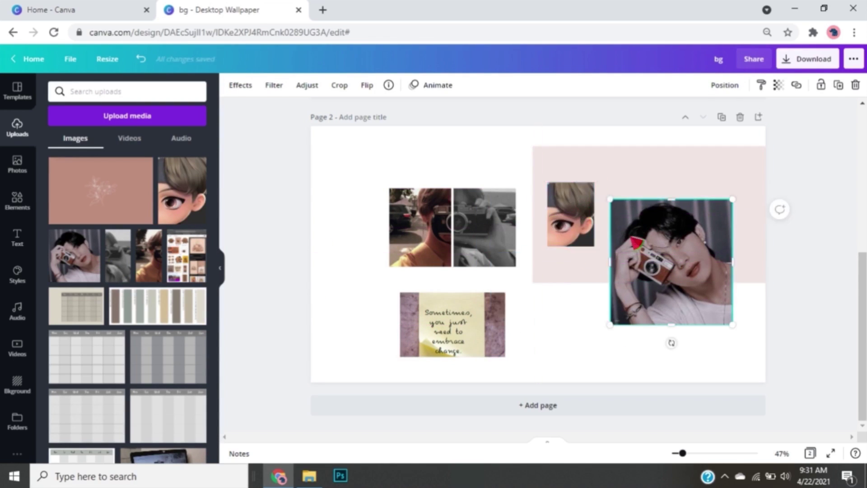
pyautogui.moveTo(732, 199); pyautogui.dragTo(679, 256)
pyautogui.moveTo(662, 288); pyautogui.dragTo(654, 215)
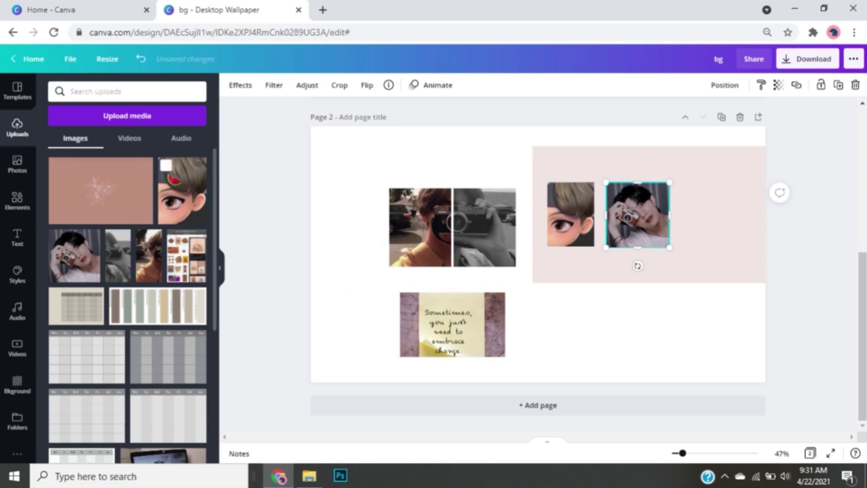
pyautogui.click(17, 164)
# Search photos for 'vintage photo' and add a shrunken blank vintage photo-frame image below the portraits
pyautogui.click(113, 91)
pyautogui.write('photo')
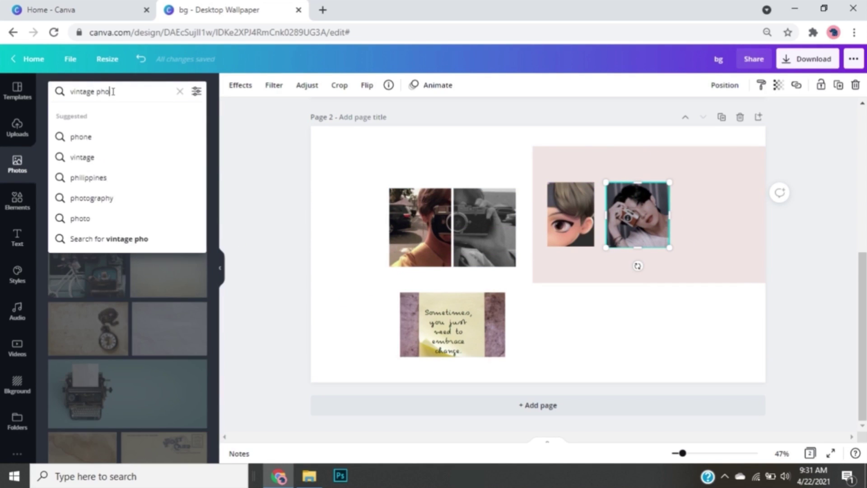
pyautogui.press('Return')
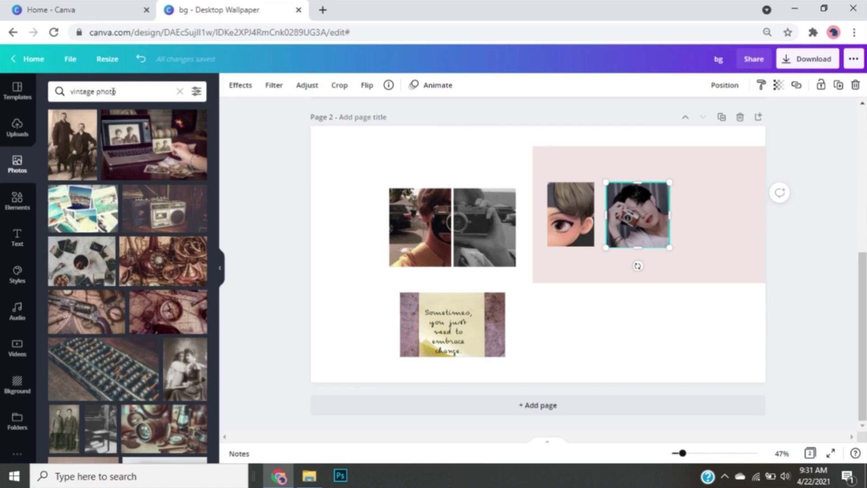
pyautogui.scroll(-7, 123, 266)
pyautogui.click(83, 156)
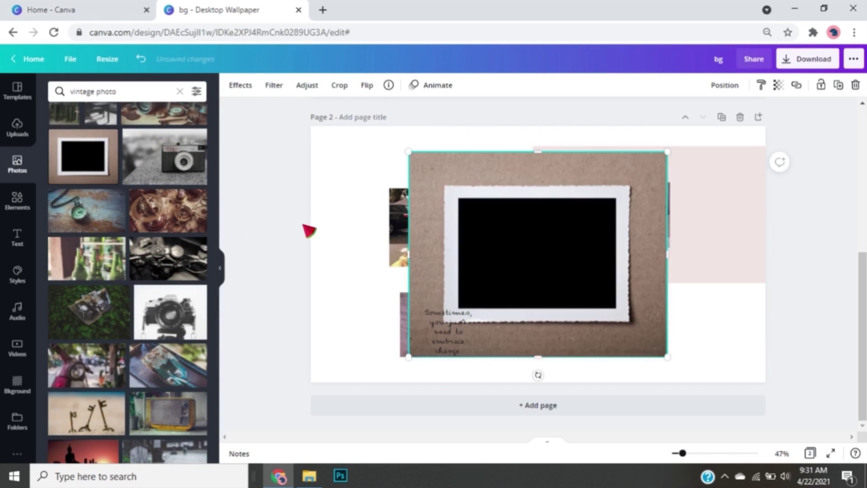
pyautogui.moveTo(667, 357); pyautogui.dragTo(591, 307)
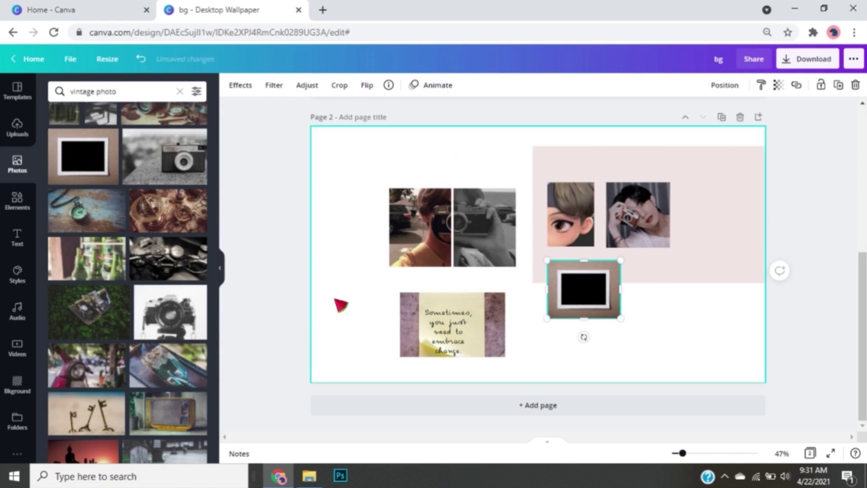
# Add a small black-and-white camera photo above the photo pair and collapse the side panel
pyautogui.scroll(-5, 128, 293)
pyautogui.click(86, 258)
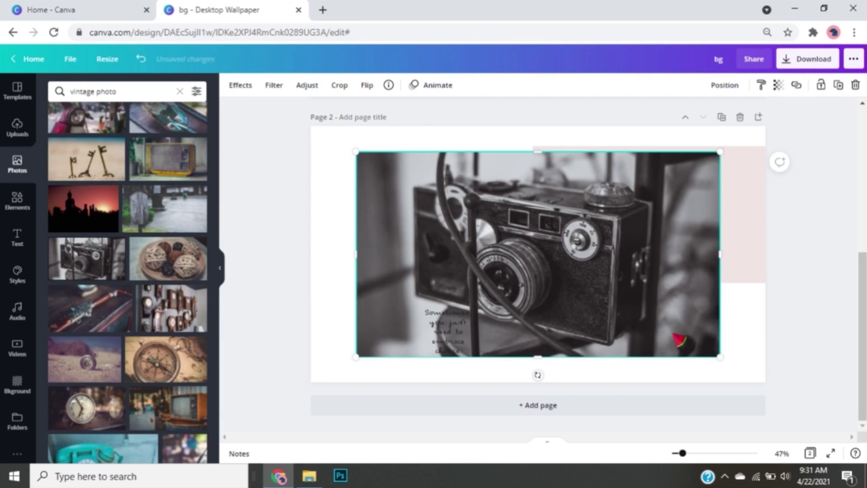
pyautogui.moveTo(721, 355); pyautogui.dragTo(417, 216)
pyautogui.moveTo(388, 169); pyautogui.dragTo(468, 164)
pyautogui.click(220, 268)
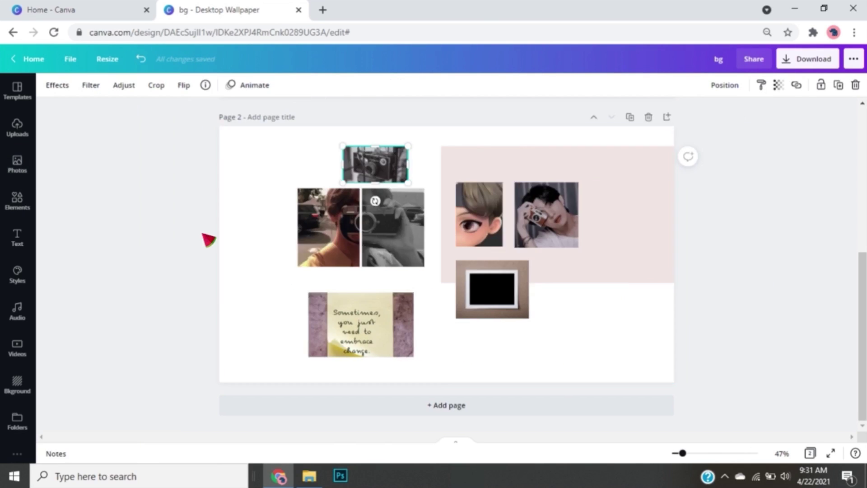
# Move the photo pair to page 1's middle and the enlarged camera photo to its top centre
pyautogui.moveTo(334, 273); pyautogui.dragTo(361, 113)
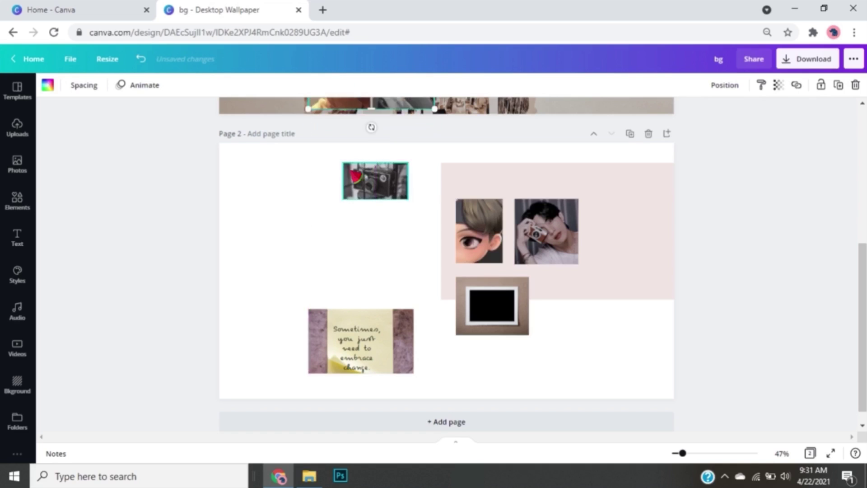
pyautogui.scroll(5, 355, 182)
pyautogui.moveTo(361, 328); pyautogui.dragTo(368, 244)
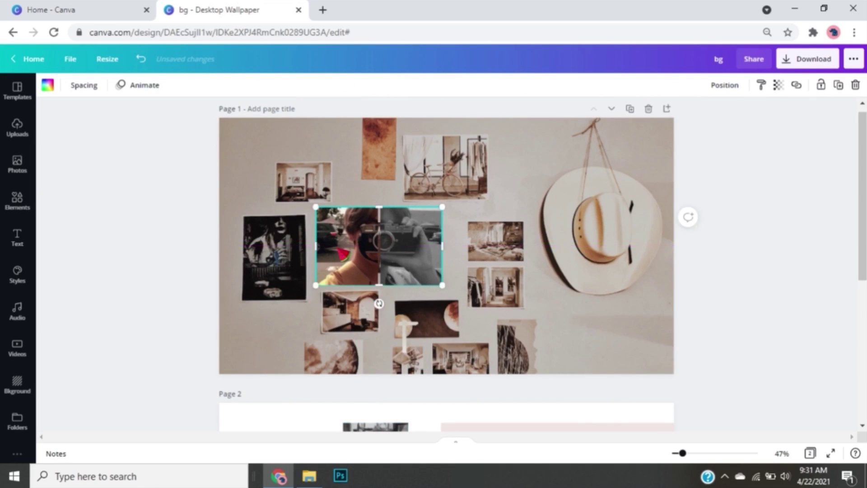
pyautogui.scroll(-5, 547, 316)
pyautogui.moveTo(381, 202); pyautogui.dragTo(276, 111)
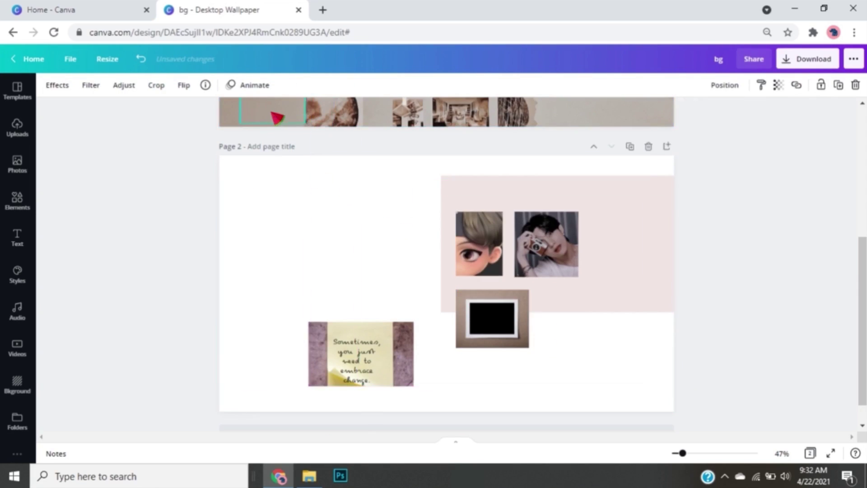
pyautogui.scroll(5, 342, 198)
pyautogui.moveTo(272, 356); pyautogui.dragTo(513, 208)
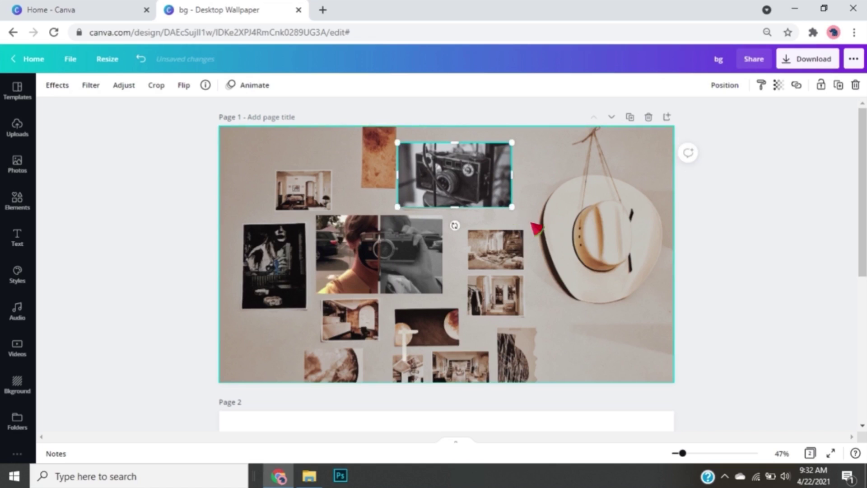
# Bring the cartoon face onto page 1 and shrink it beside the orange texture
pyautogui.scroll(-4, 512, 308)
pyautogui.moveTo(490, 259); pyautogui.dragTo(390, 182)
pyautogui.moveTo(407, 220); pyautogui.dragTo(384, 170)
pyautogui.click(569, 186)
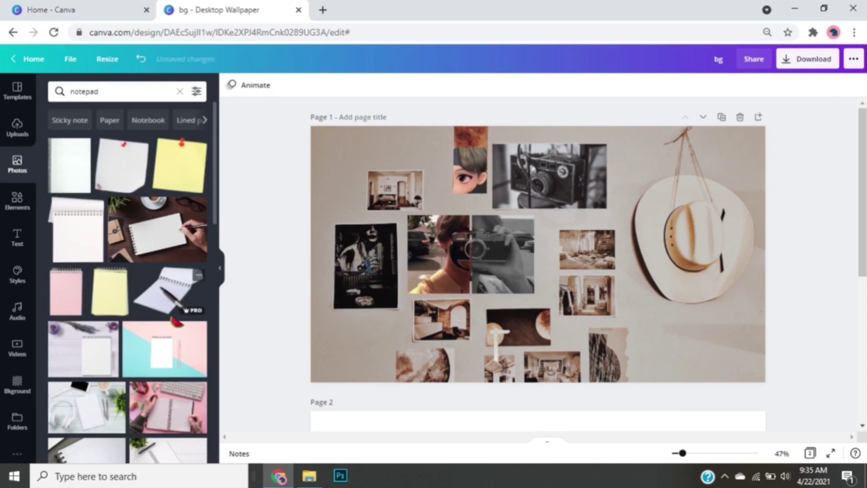
pyautogui.scroll(-5, 127, 271)
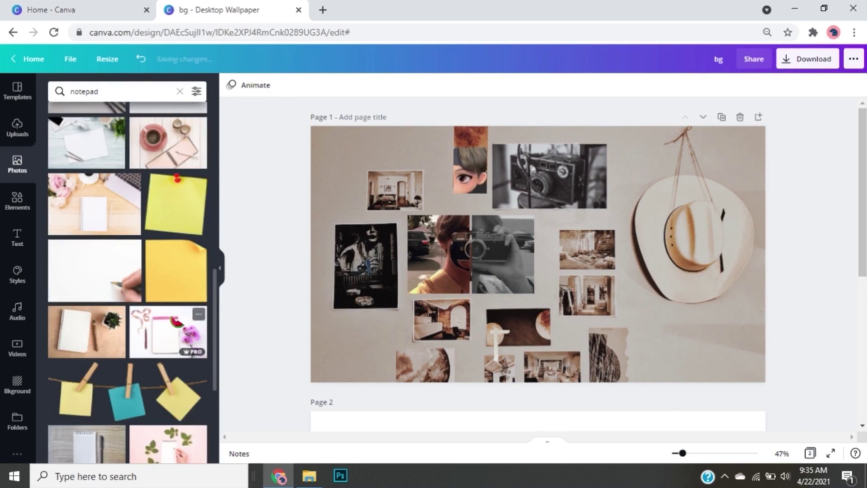
# Add a small, slightly tilted yellow pinned sticky-note photo at the collage's upper left
pyautogui.click(176, 204)
pyautogui.moveTo(641, 356); pyautogui.dragTo(401, 235)
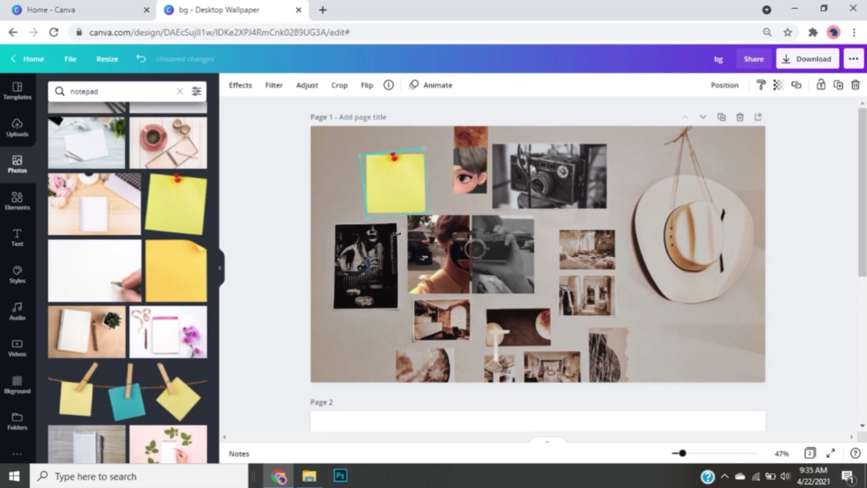
pyautogui.click(424, 257)
pyautogui.click(401, 233)
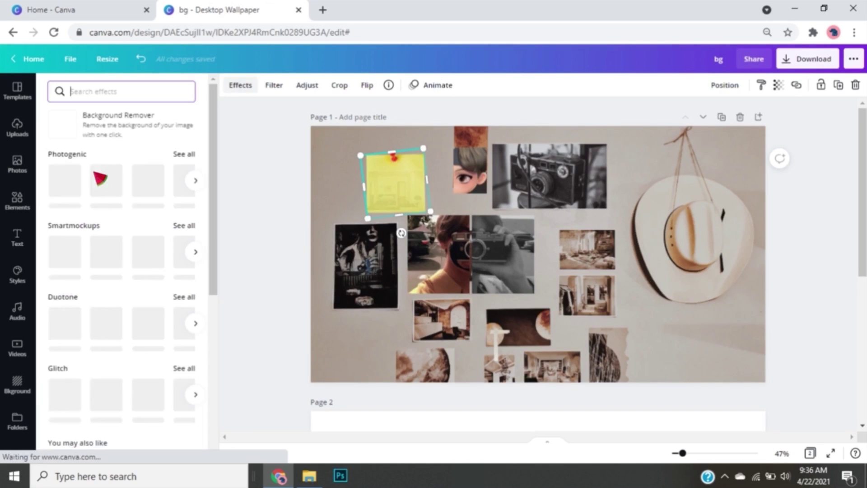
# Give the sticky note the Nordic Photogenic filter and adjust its transparency
pyautogui.click(184, 154)
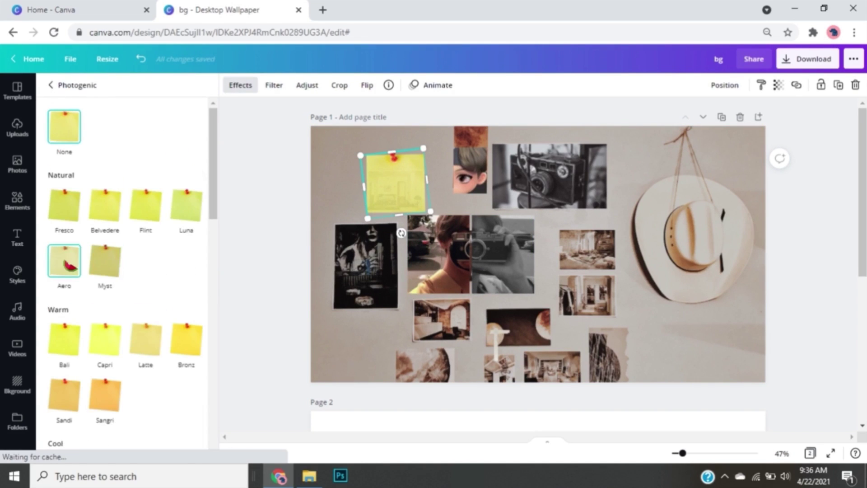
pyautogui.click(66, 271)
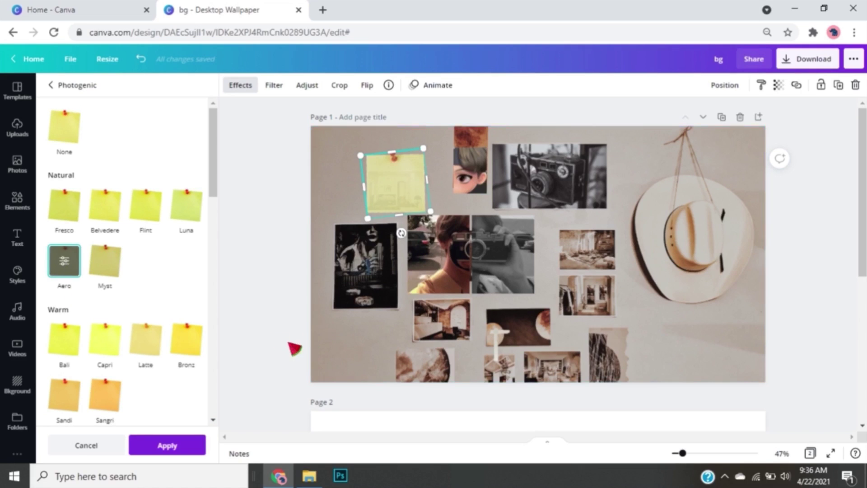
pyautogui.scroll(-6, 135, 316)
pyautogui.click(105, 201)
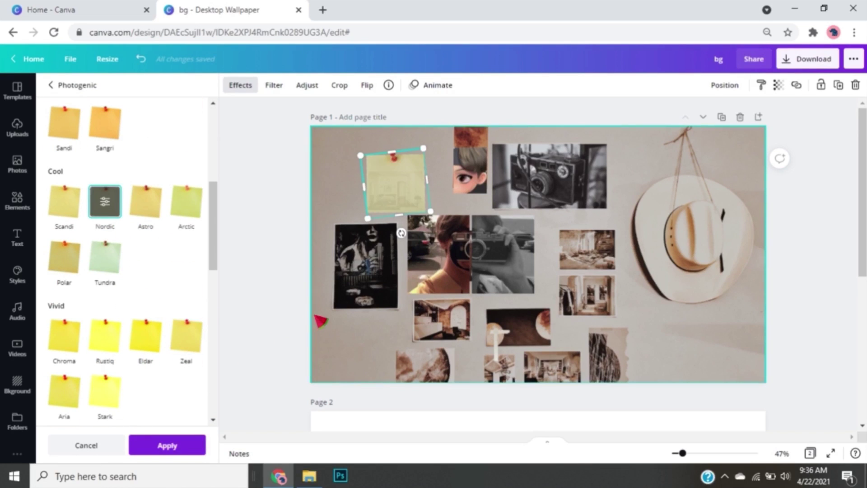
pyautogui.click(778, 85)
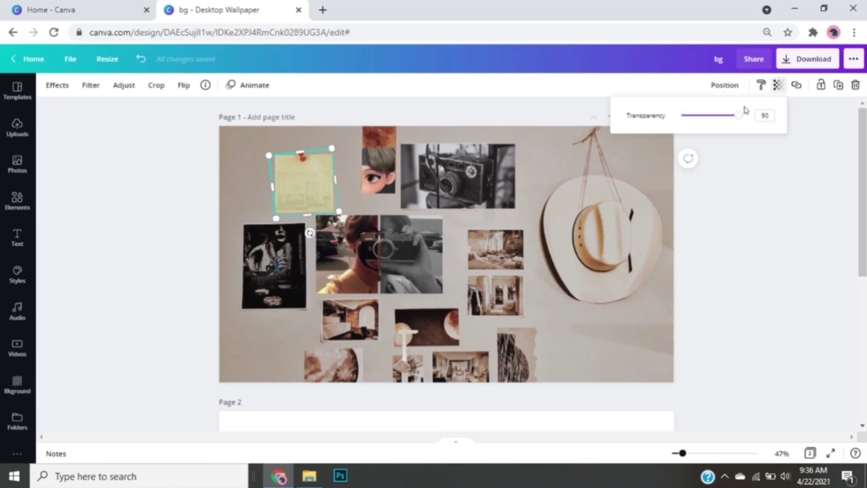
pyautogui.click(732, 276)
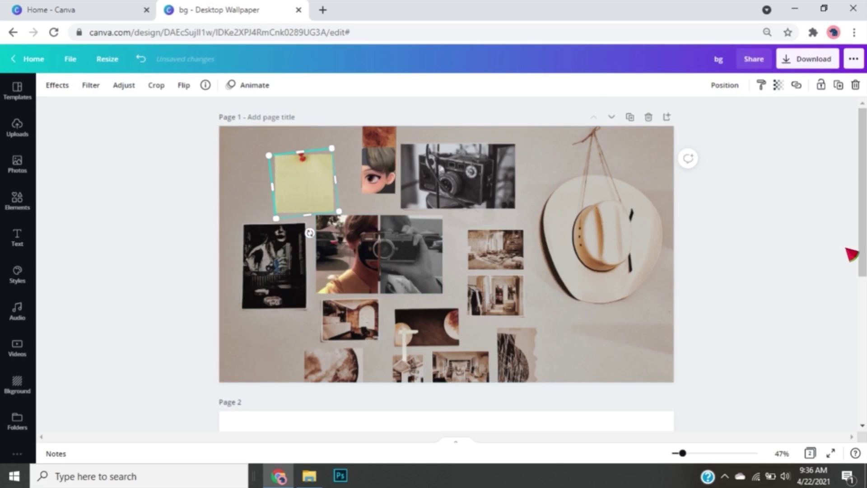
# Move the quote 'Sometimes, you just need to embrace change.' from page 2 onto the sticky note
pyautogui.scroll(-3, 849, 311)
pyautogui.scroll(-4, 849, 374)
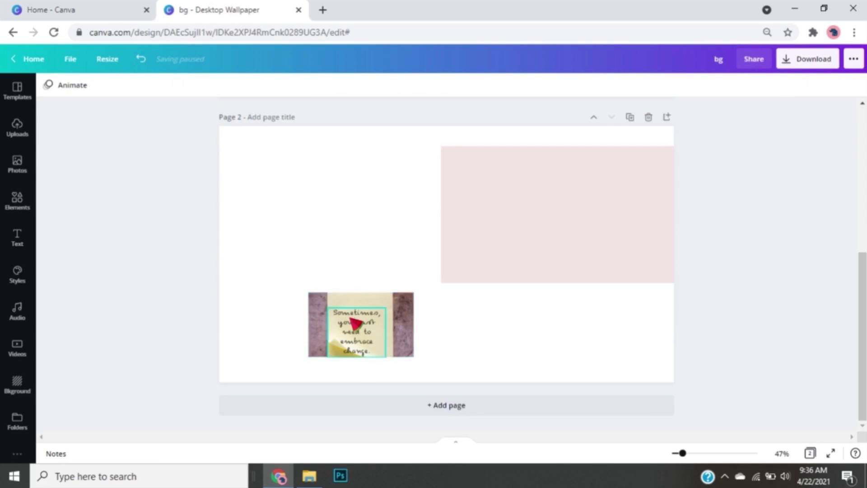
pyautogui.moveTo(364, 305); pyautogui.dragTo(359, 209)
pyautogui.scroll(3, 488, 246)
pyautogui.scroll(1, 488, 246)
pyautogui.moveTo(358, 410); pyautogui.dragTo(319, 205)
pyautogui.scroll(2, 309, 217)
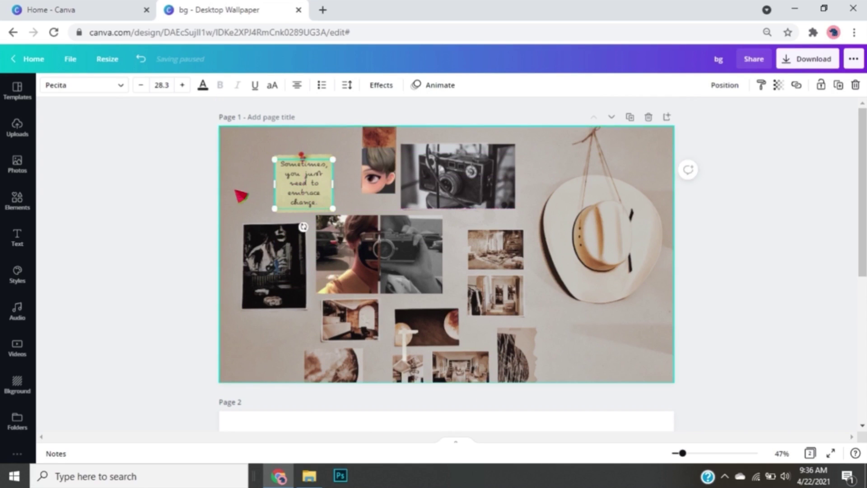
pyautogui.click(238, 194)
# Add a square shape and stretch it to cover all of page 1
pyautogui.scroll(-5, 626, 411)
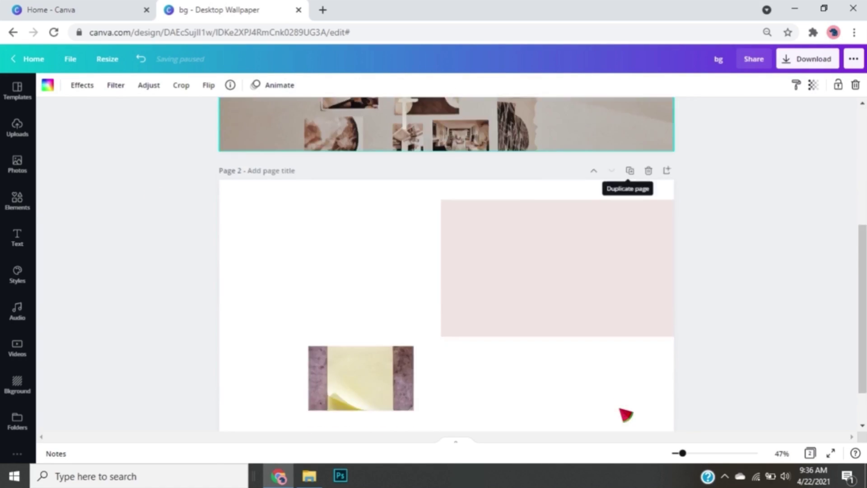
pyautogui.click(587, 271)
pyautogui.click(17, 201)
pyautogui.click(113, 310)
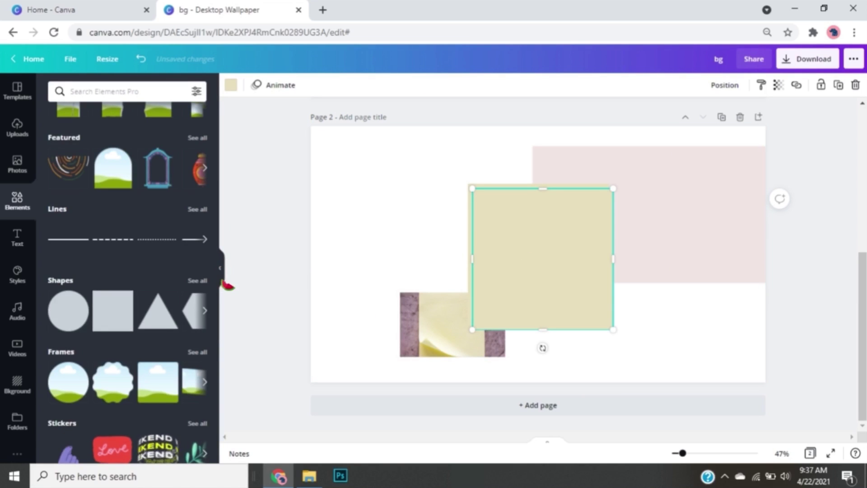
pyautogui.click(221, 278)
pyautogui.moveTo(459, 278); pyautogui.dragTo(335, 244)
pyautogui.scroll(4, 335, 244)
pyautogui.moveTo(328, 358); pyautogui.dragTo(314, 148)
pyautogui.moveTo(359, 177); pyautogui.dragTo(673, 189)
pyautogui.moveTo(442, 246); pyautogui.dragTo(465, 363)
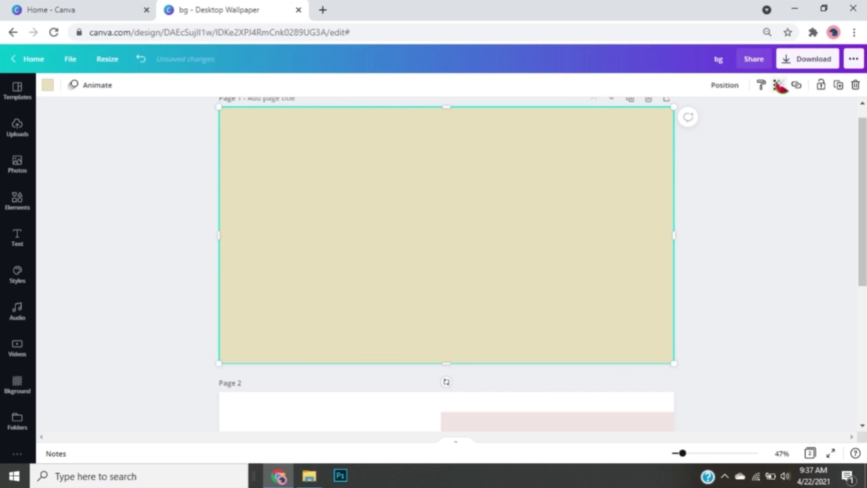
# Set the rectangle's transparency to 13 and recolour it orange-brown from the photo colours
pyautogui.click(778, 85)
pyautogui.moveTo(743, 116); pyautogui.dragTo(689, 116)
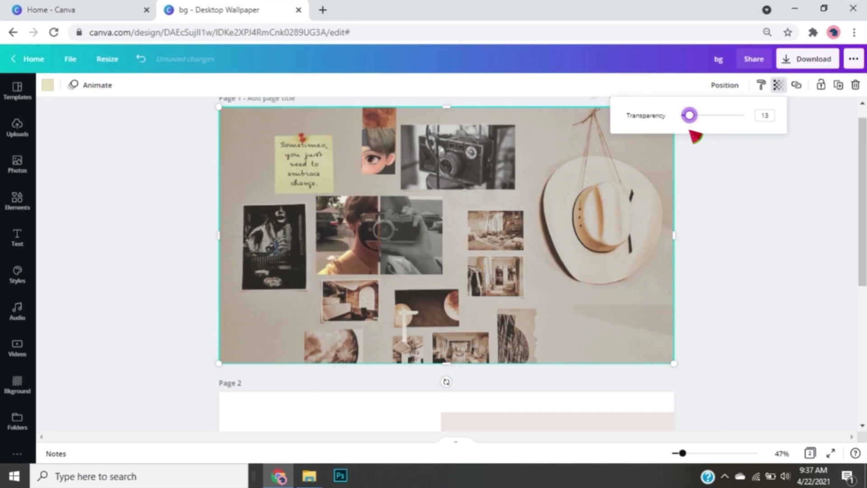
pyautogui.click(619, 124)
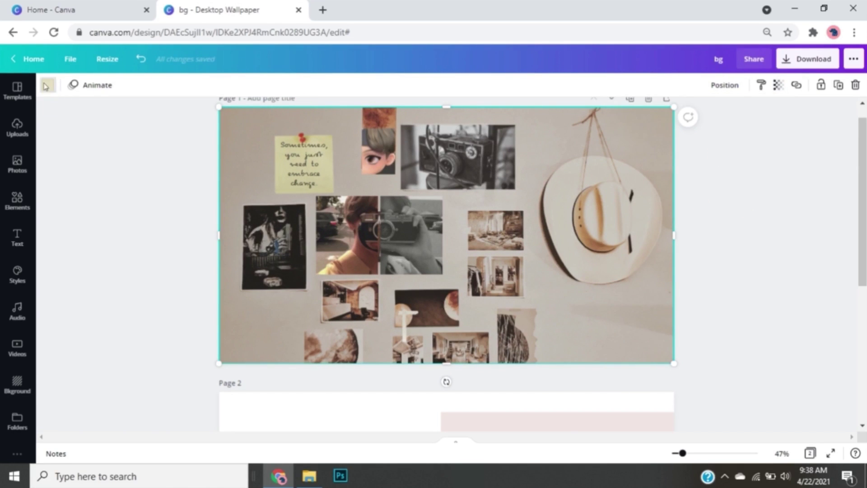
pyautogui.click(45, 86)
pyautogui.click(168, 309)
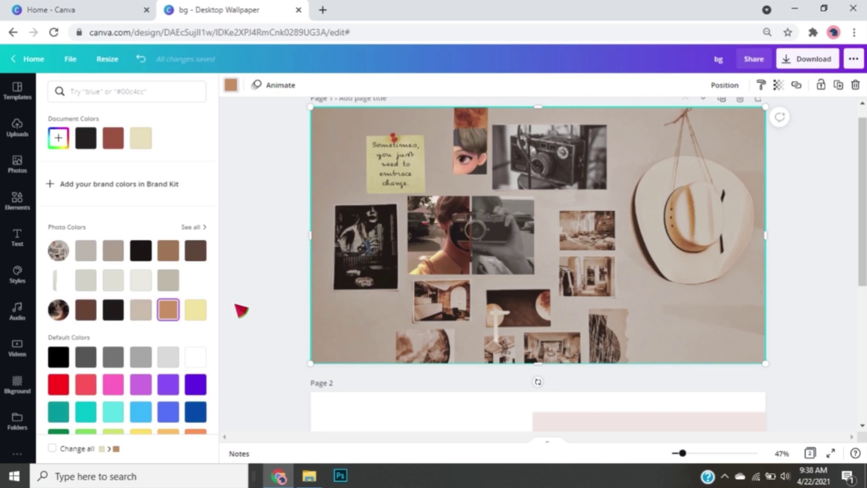
pyautogui.press('Escape')
pyautogui.click(762, 318)
# Bring up the PNG download options and add the Moment extension to Chrome
pyautogui.click(808, 59)
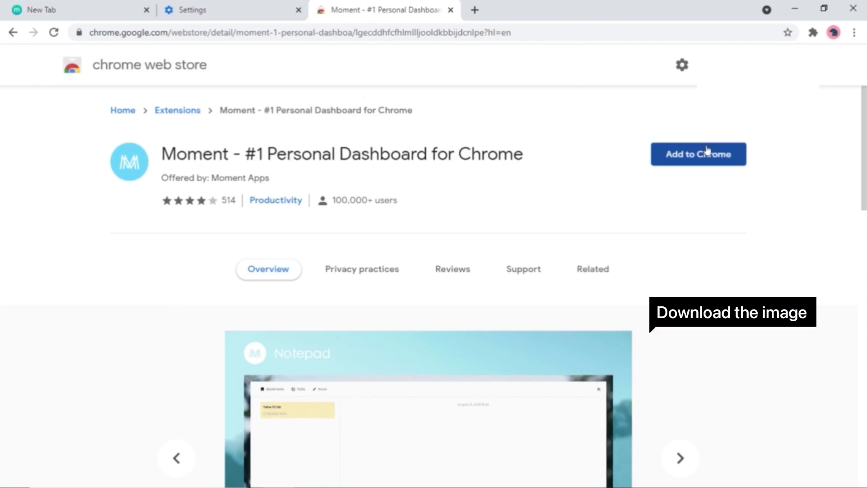
pyautogui.click(706, 151)
pyautogui.click(470, 158)
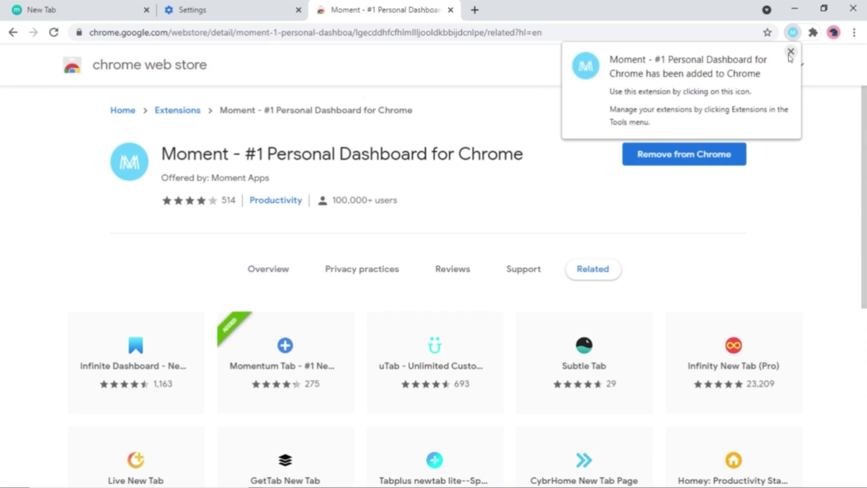
# Keep Moment as the new-tab page and browse its General settings
pyautogui.click(789, 53)
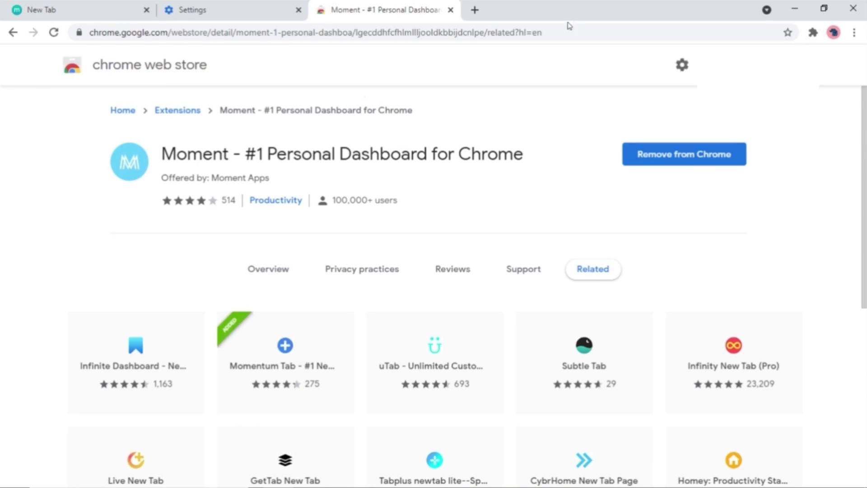
pyautogui.click(474, 10)
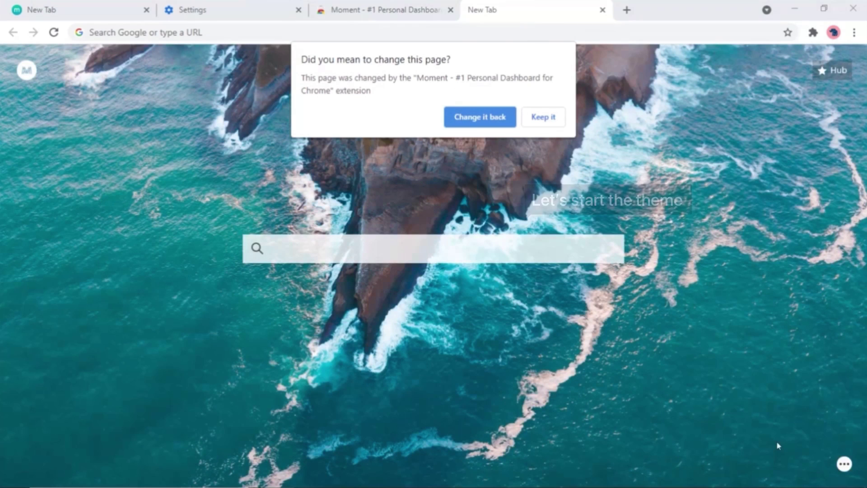
pyautogui.click(542, 120)
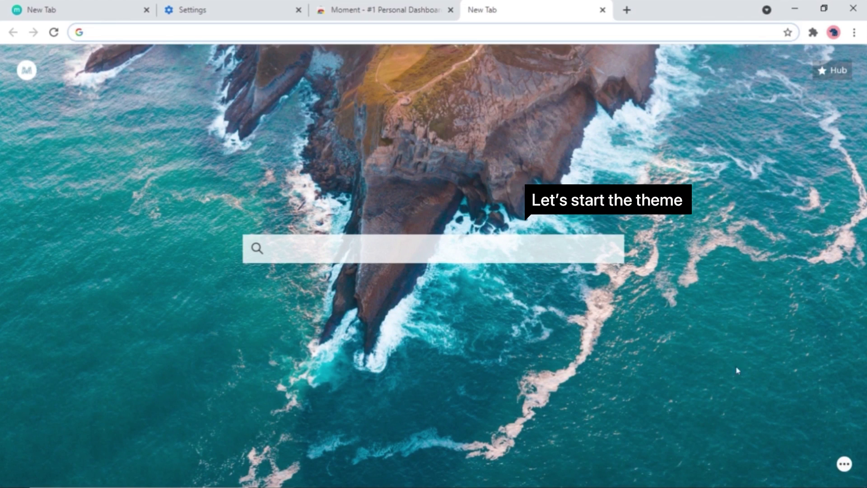
pyautogui.click(841, 464)
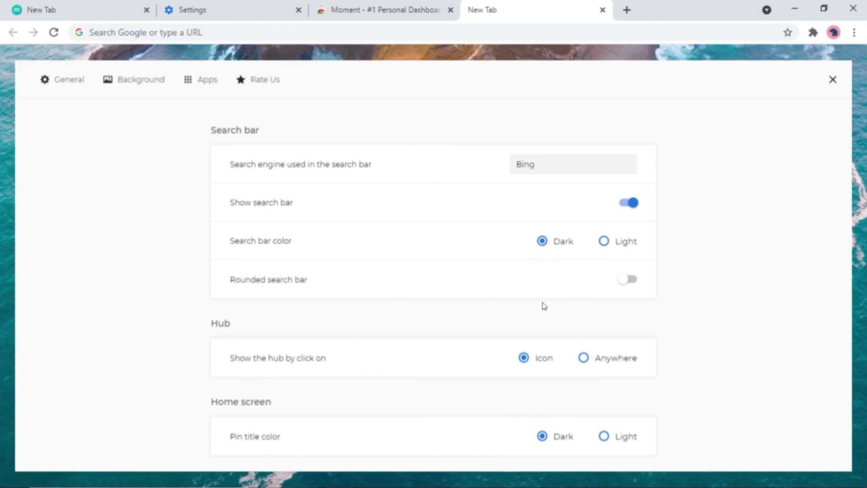
pyautogui.scroll(-4, 544, 306)
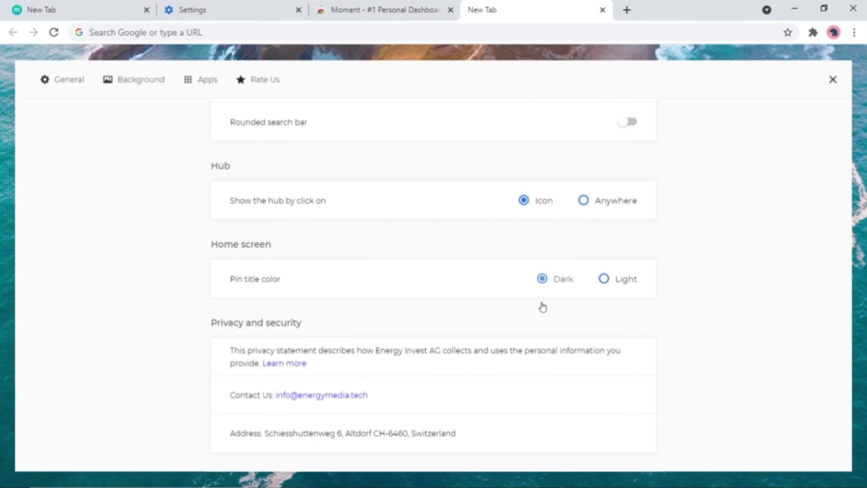
# Try the URBAN sunset bridge video as Moment's background
pyautogui.click(138, 85)
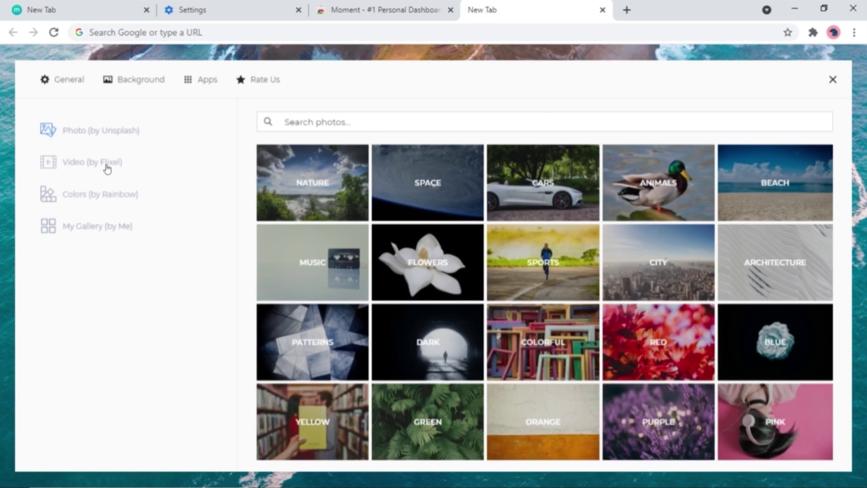
pyautogui.click(107, 169)
pyautogui.click(332, 238)
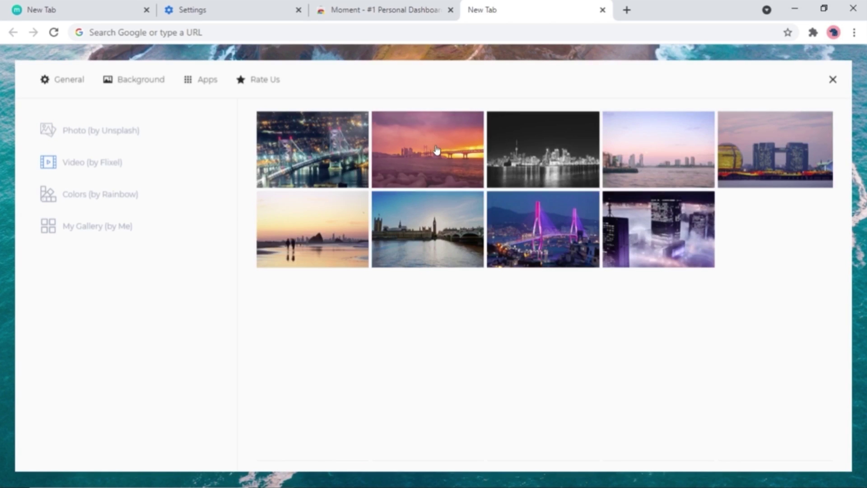
pyautogui.click(436, 150)
pyautogui.click(831, 81)
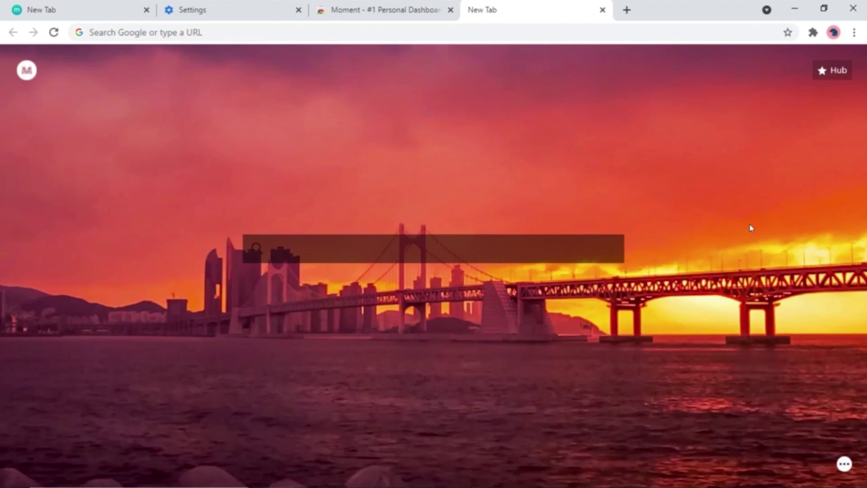
# After trying a solid colour, upload the bg collage image via My Gallery as the background
pyautogui.click(843, 463)
pyautogui.click(107, 205)
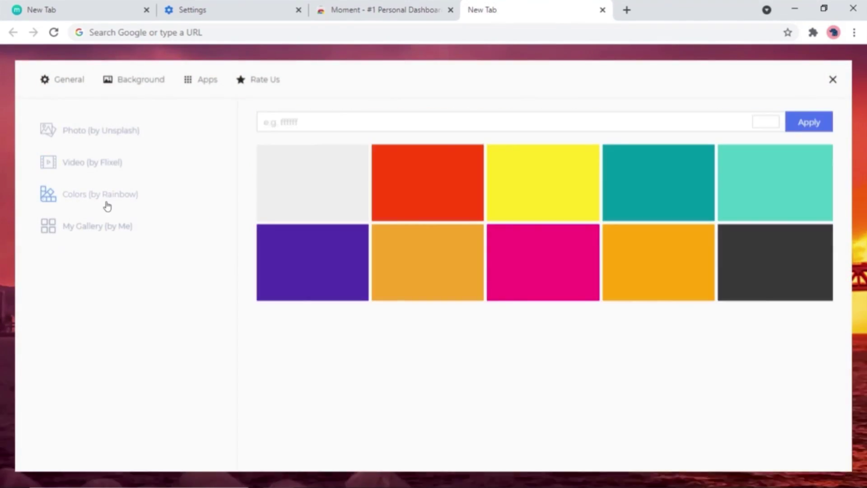
pyautogui.click(752, 264)
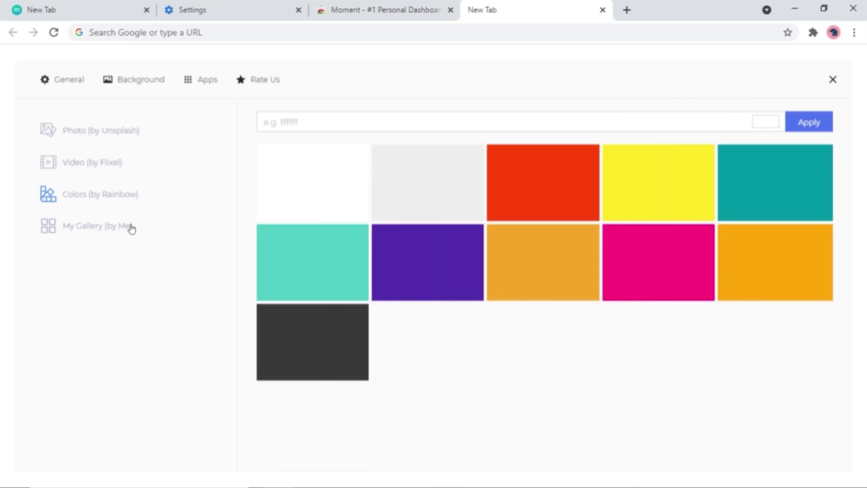
pyautogui.click(125, 232)
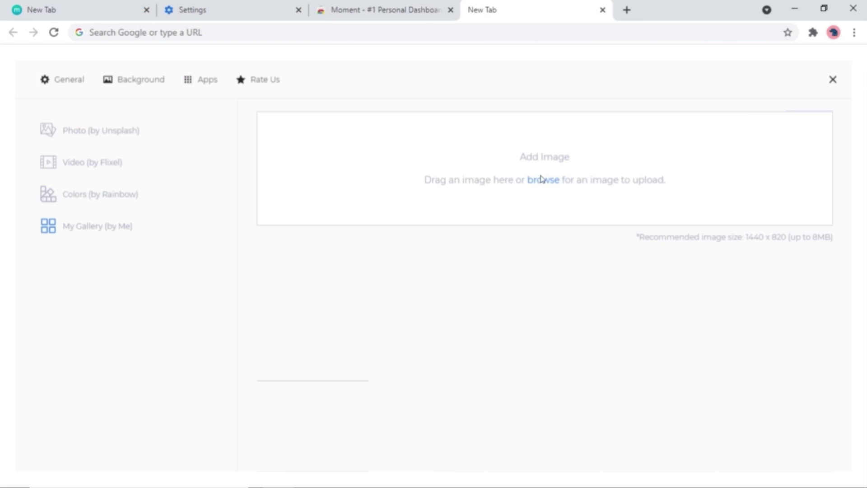
pyautogui.click(543, 181)
pyautogui.click(641, 443)
pyautogui.click(833, 80)
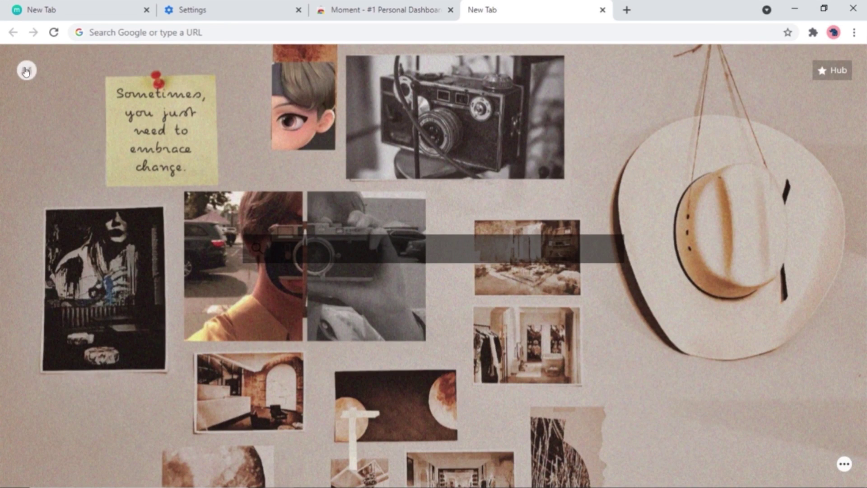
# Add a 'Make a video' to-do at 11:00 on 22 April 2021 in the Hub
pyautogui.click(835, 75)
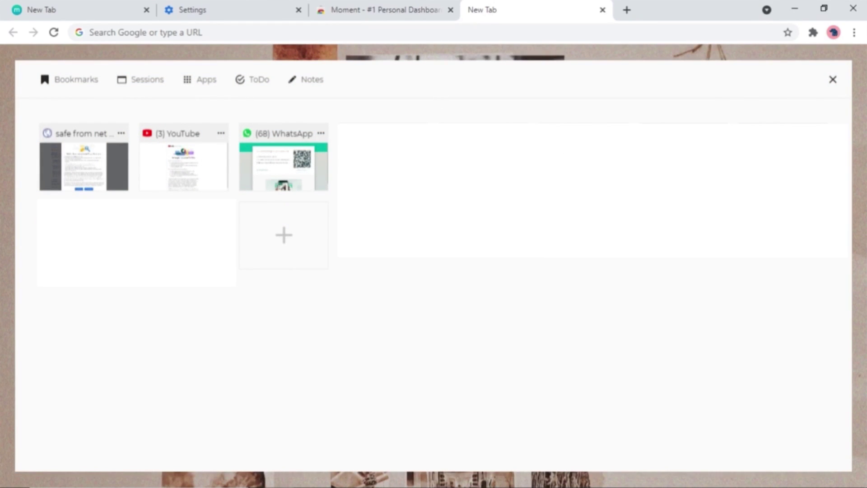
pyautogui.click(258, 85)
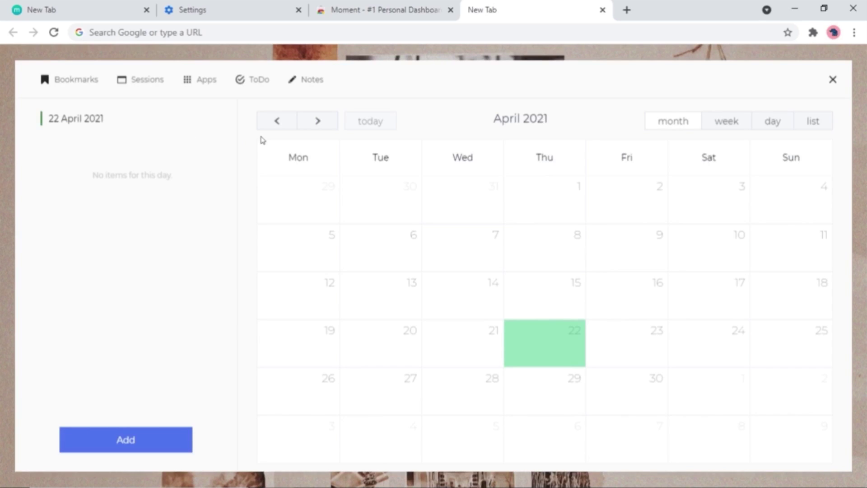
pyautogui.click(172, 433)
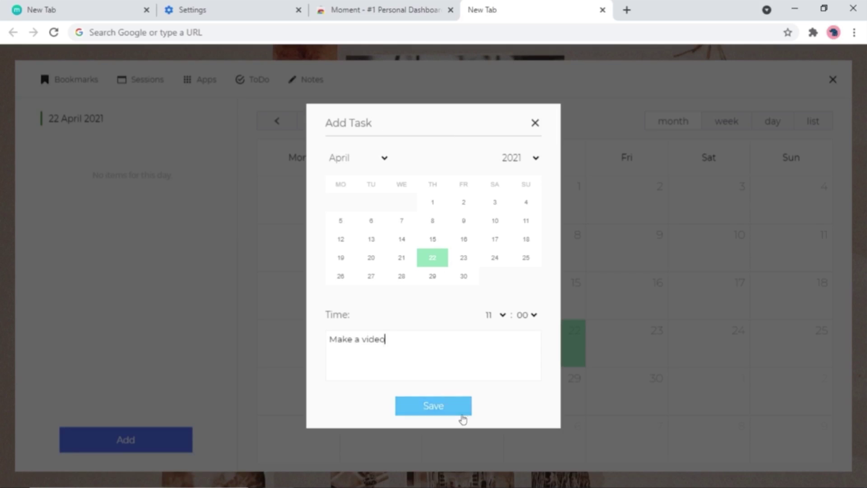
pyautogui.click(460, 416)
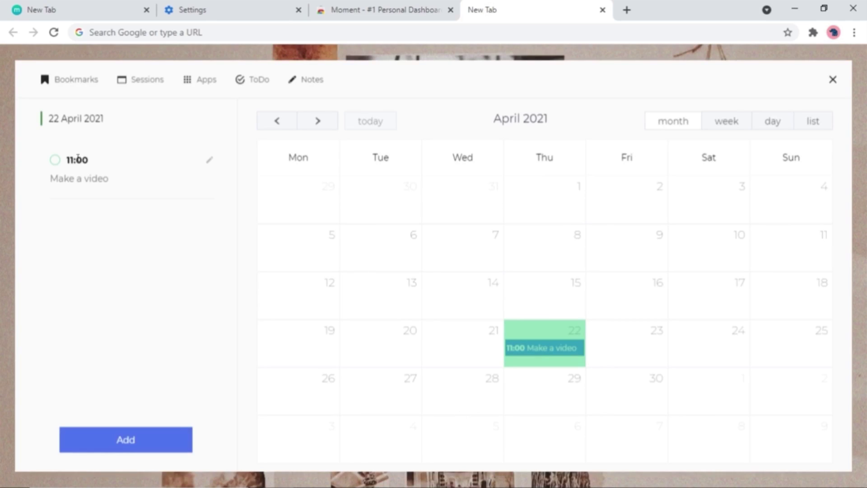
# Look through the Hub's Apps, Sessions and Notes views, then close the Hub and the tab
pyautogui.click(201, 81)
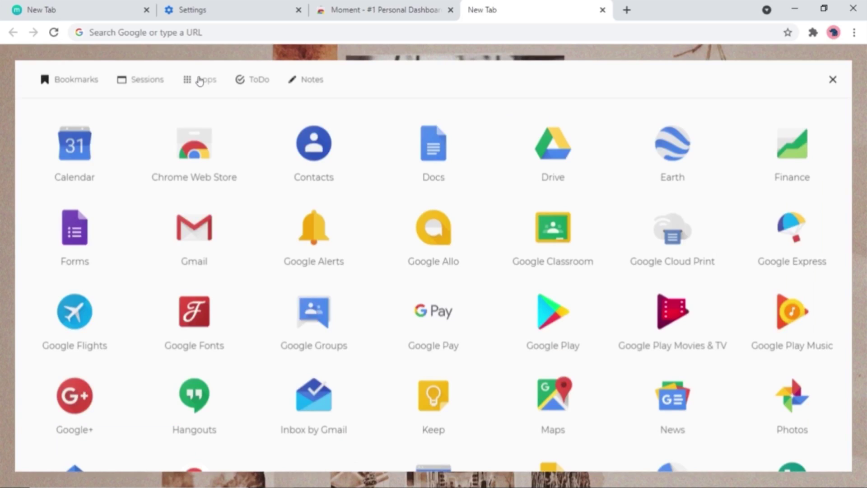
pyautogui.click(136, 79)
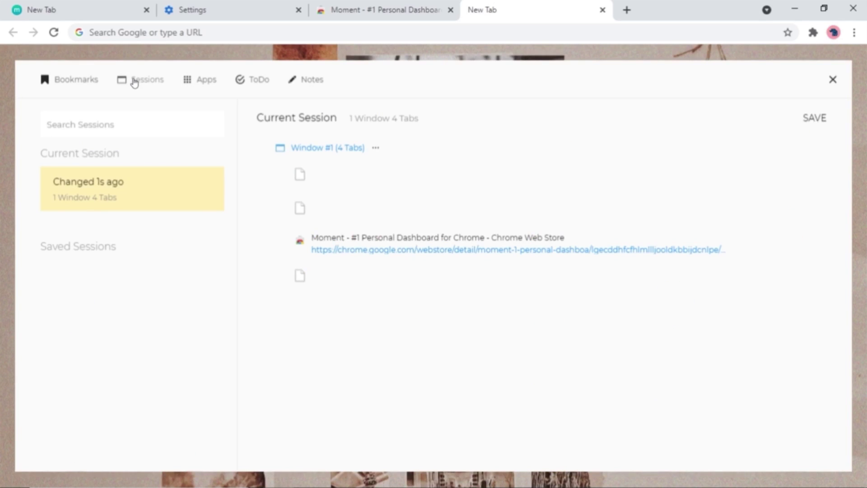
pyautogui.click(333, 79)
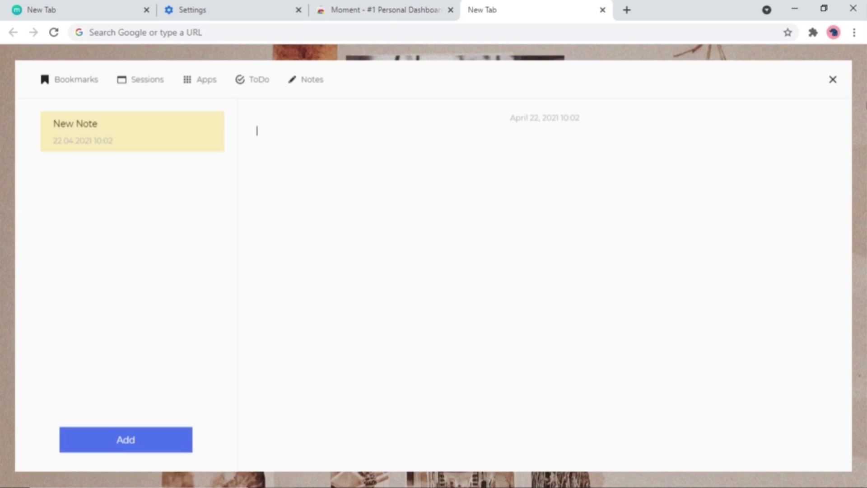
pyautogui.click(830, 80)
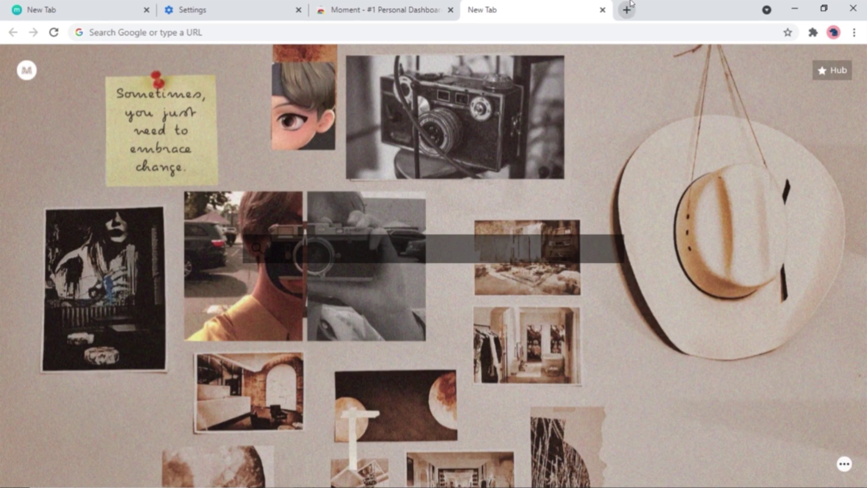
pyautogui.hotkey('ctrl', 'w')
pyautogui.scroll(-2, 348, 304)
# Install the Momentum Tab extension and keep it as the new-tab page
pyautogui.click(379, 375)
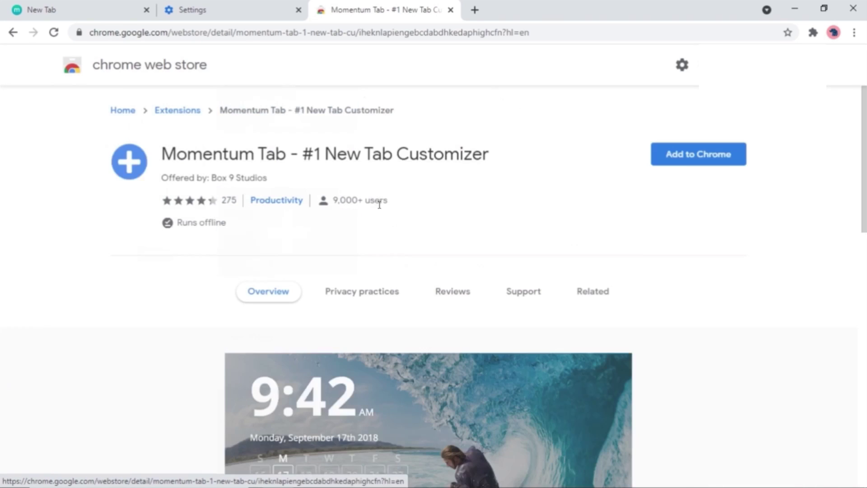
pyautogui.click(710, 161)
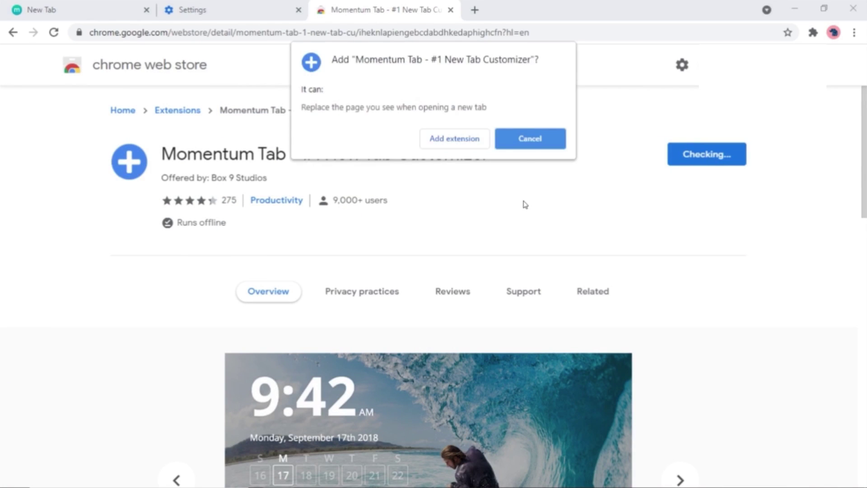
pyautogui.click(460, 143)
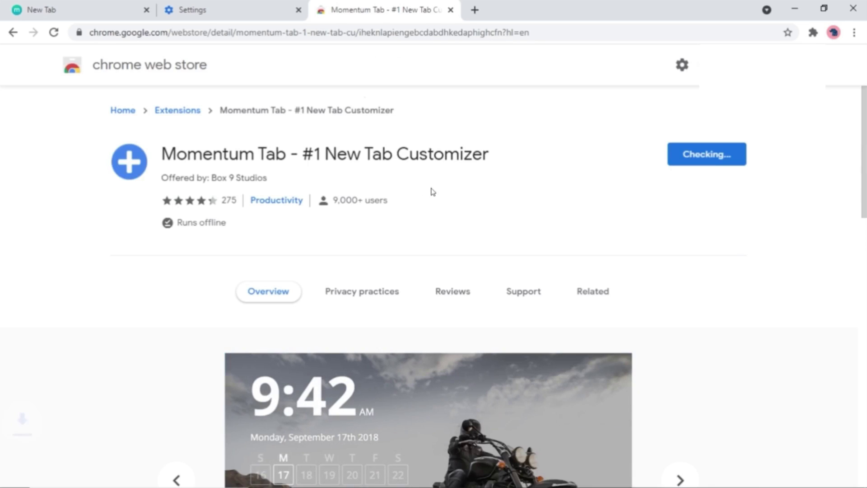
pyautogui.scroll(-2, 480, 238)
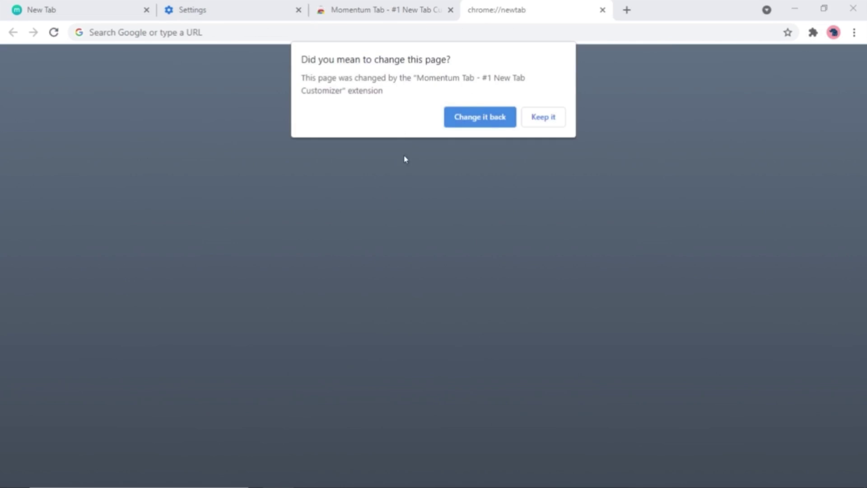
pyautogui.click(539, 125)
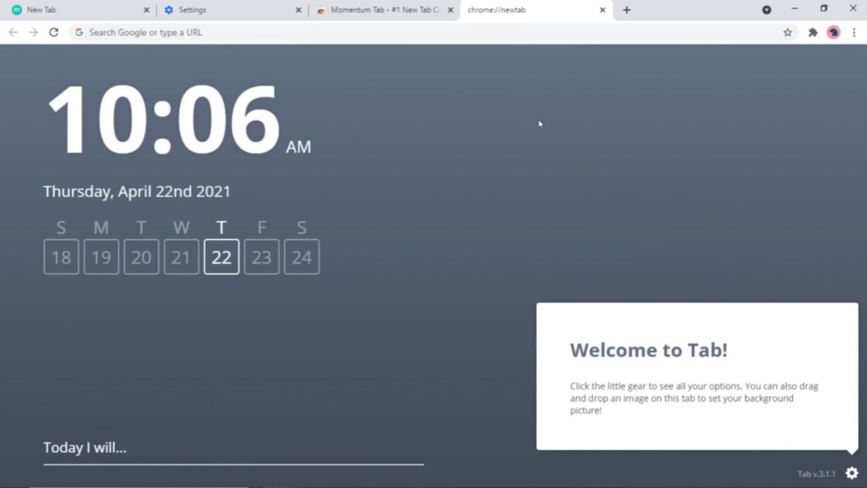
# Set the downloaded bg collage image as Momentum Tab's background and enable Night Mode
pyautogui.click(851, 473)
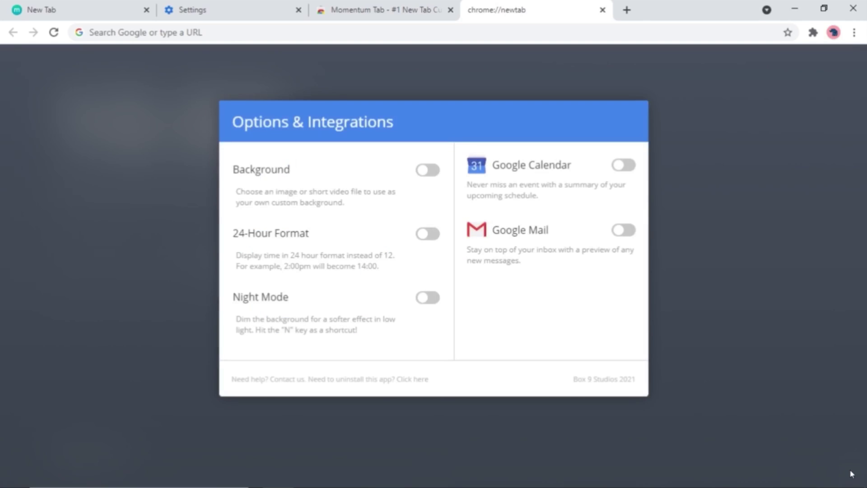
pyautogui.click(427, 171)
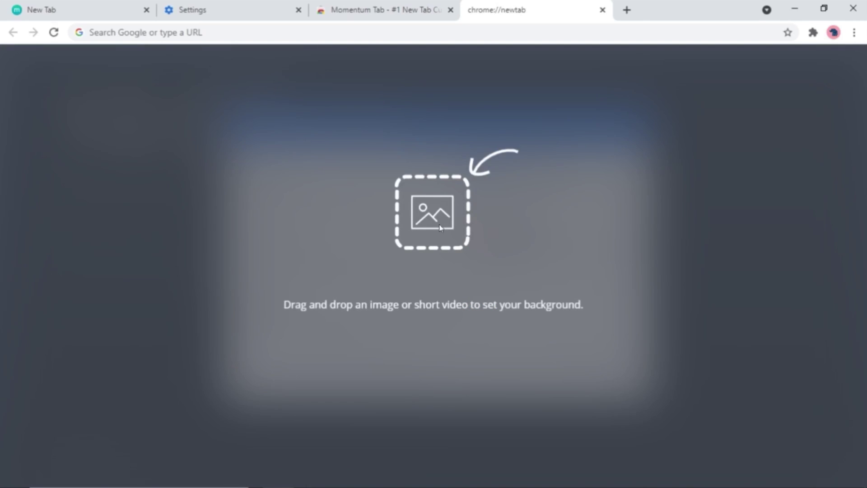
pyautogui.click(306, 474)
pyautogui.moveTo(144, 152); pyautogui.dragTo(325, 258)
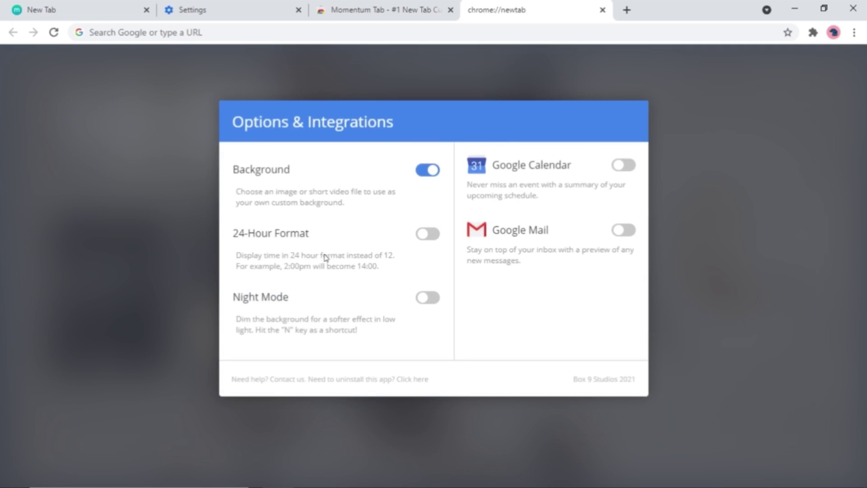
pyautogui.click(434, 298)
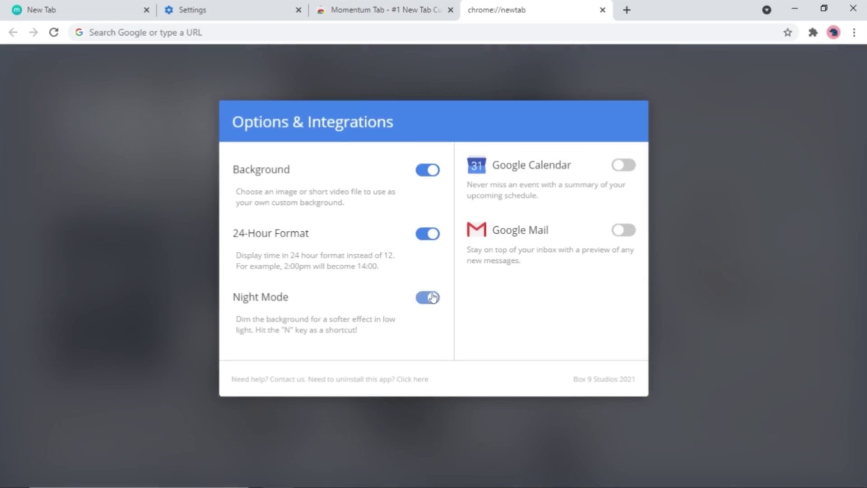
pyautogui.click(703, 245)
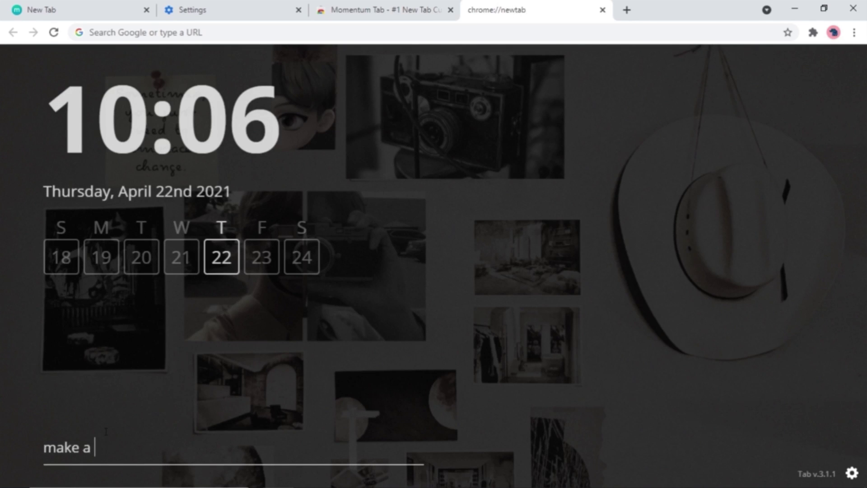
# Add 'make a video' and 'upload a video' to Momentum Tab's today list
pyautogui.press('Return')
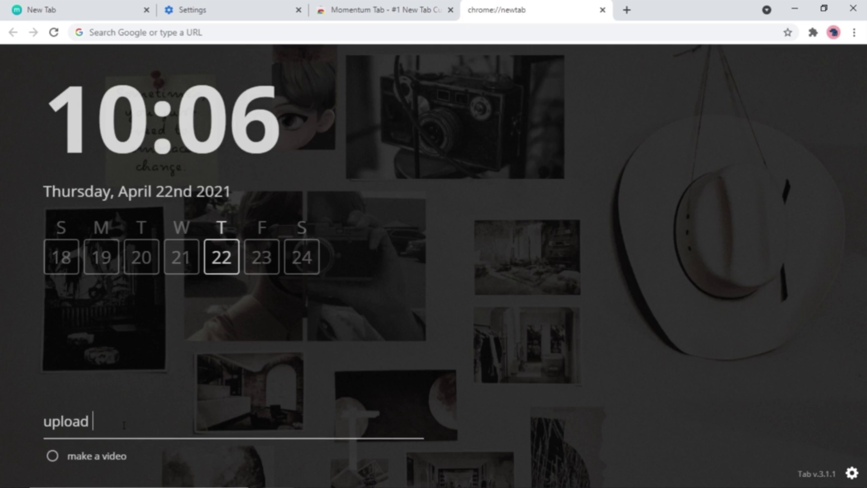
pyautogui.write('upload a video')
pyautogui.press('Return')
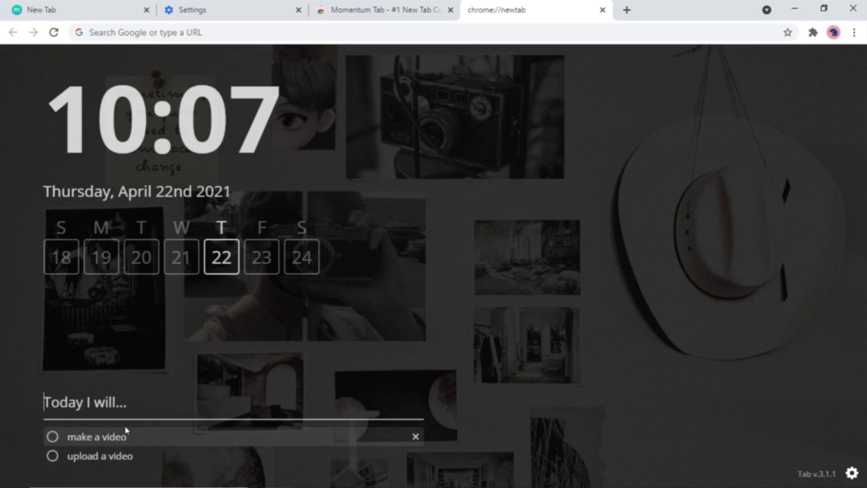
# Mark 'make a video' as done and close the Web Store and extra tabs
pyautogui.click(52, 417)
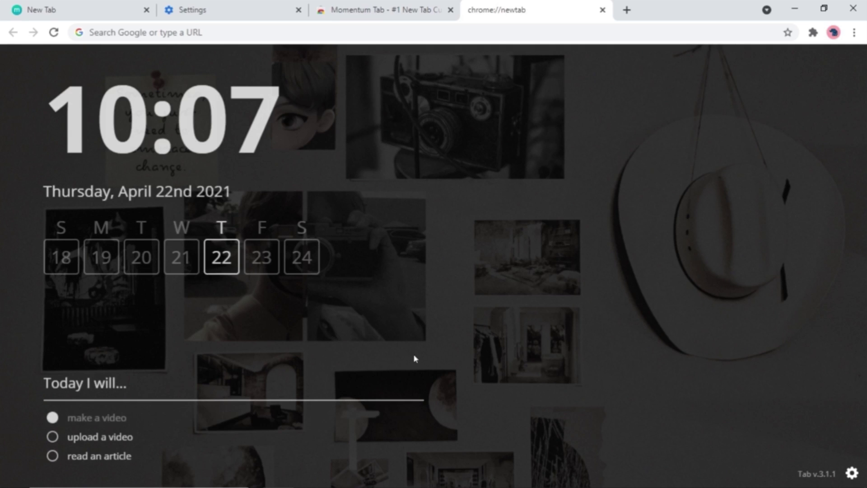
pyautogui.click(450, 10)
pyautogui.middleClick(315, 13)
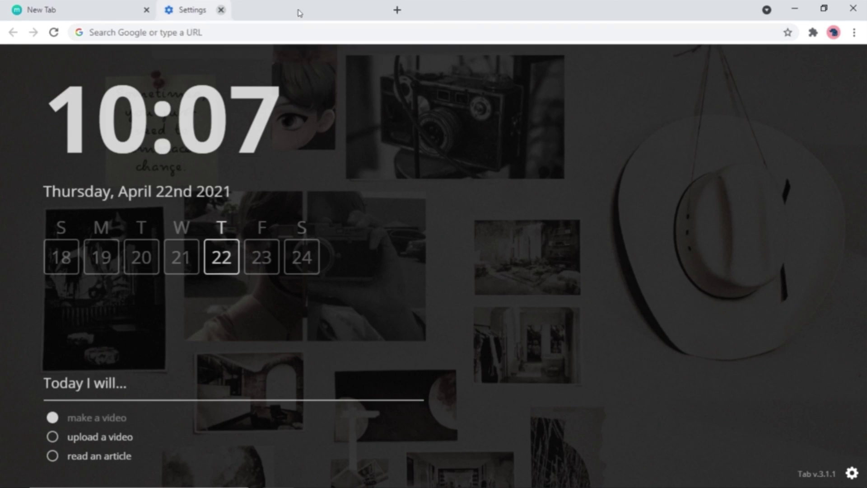